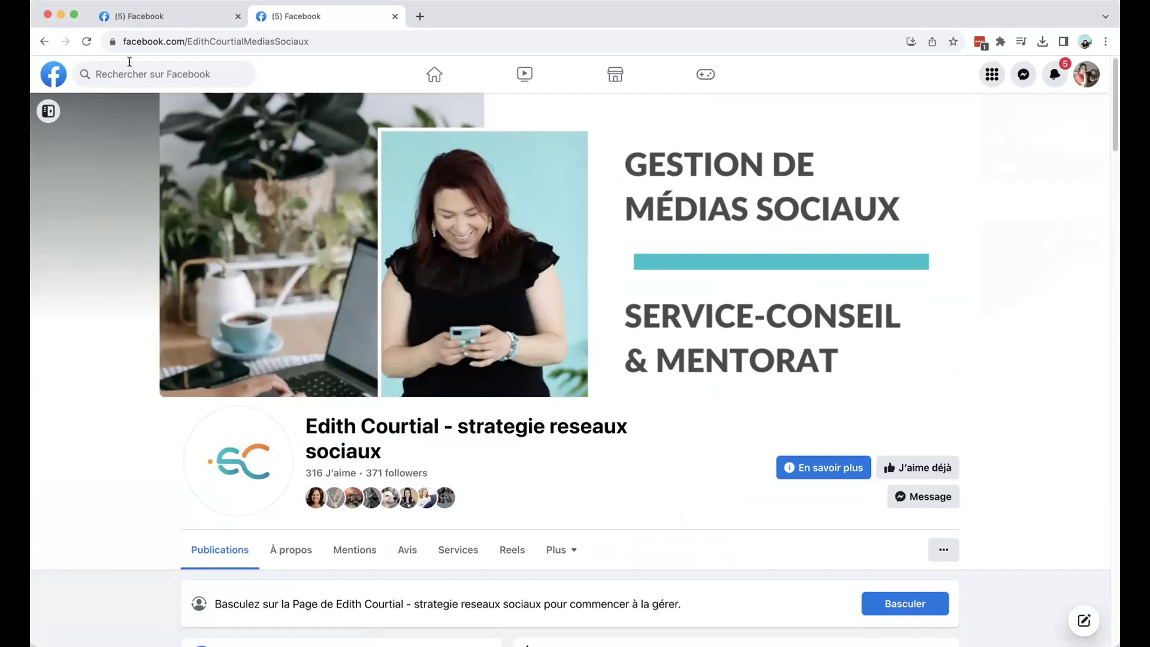
Show the personal Facebook profile with its intro section, and return to the business page for comparison.
{"action": "left_click", "coordinate": [141, 23]}
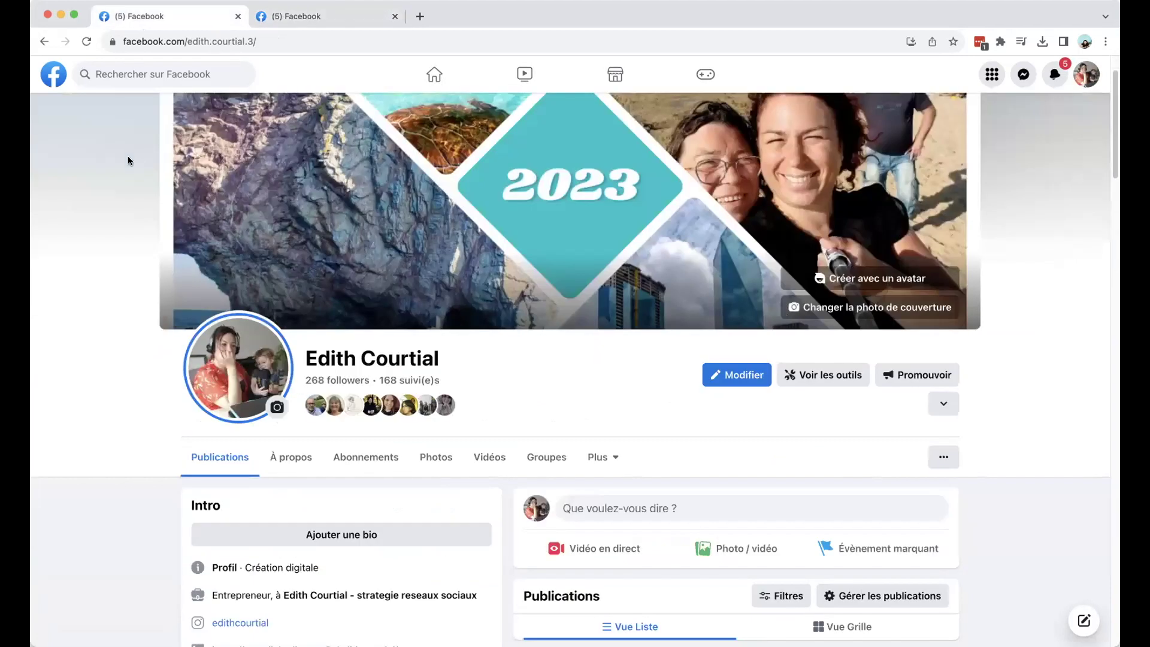
{"action": "scroll", "coordinate": [128, 161], "scroll_direction": "down", "scroll_amount": 4}
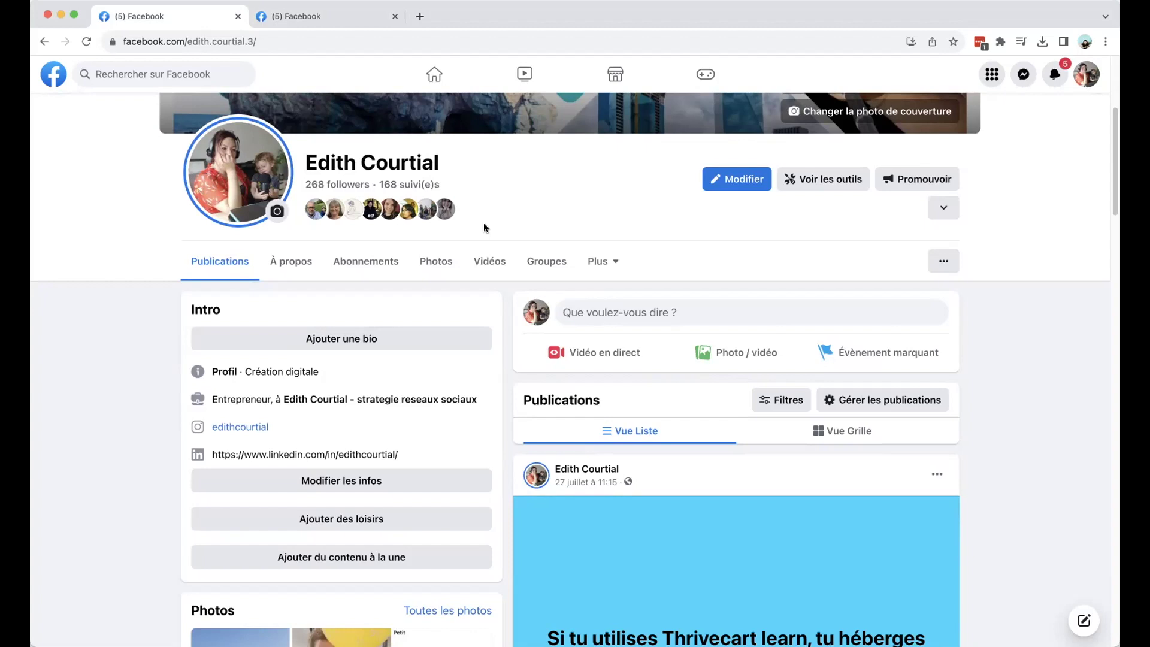
{"action": "left_click", "coordinate": [341, 16]}
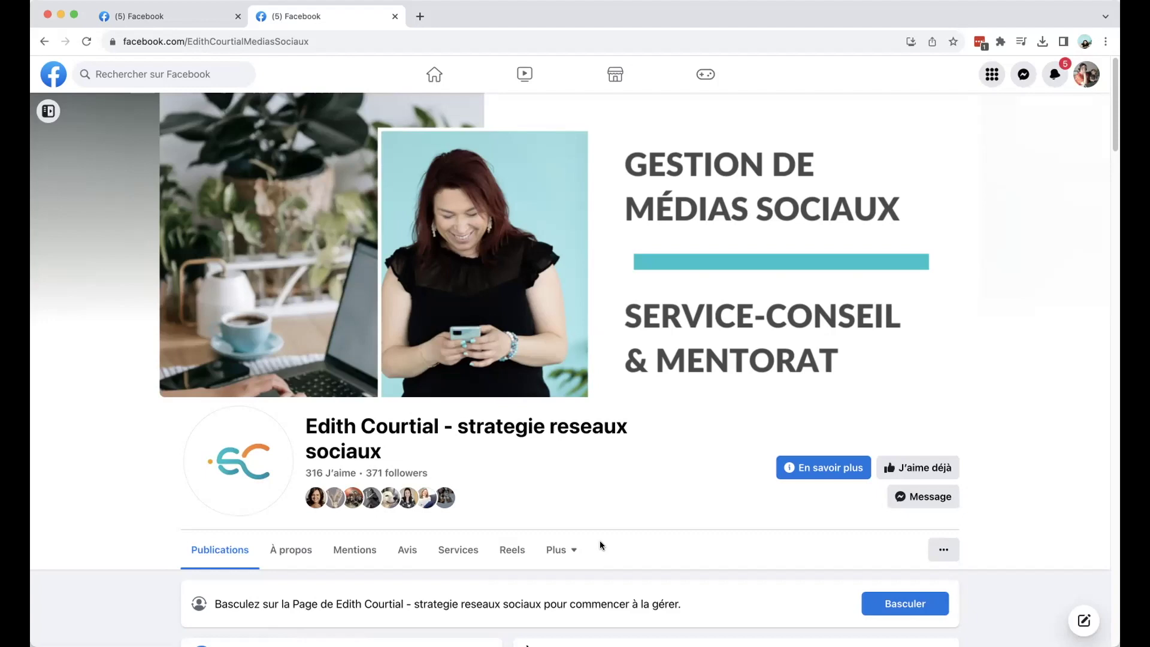
Go back to the personal profile and examine its cover photo, header, intro and publications areas.
{"action": "left_click", "coordinate": [153, 21]}
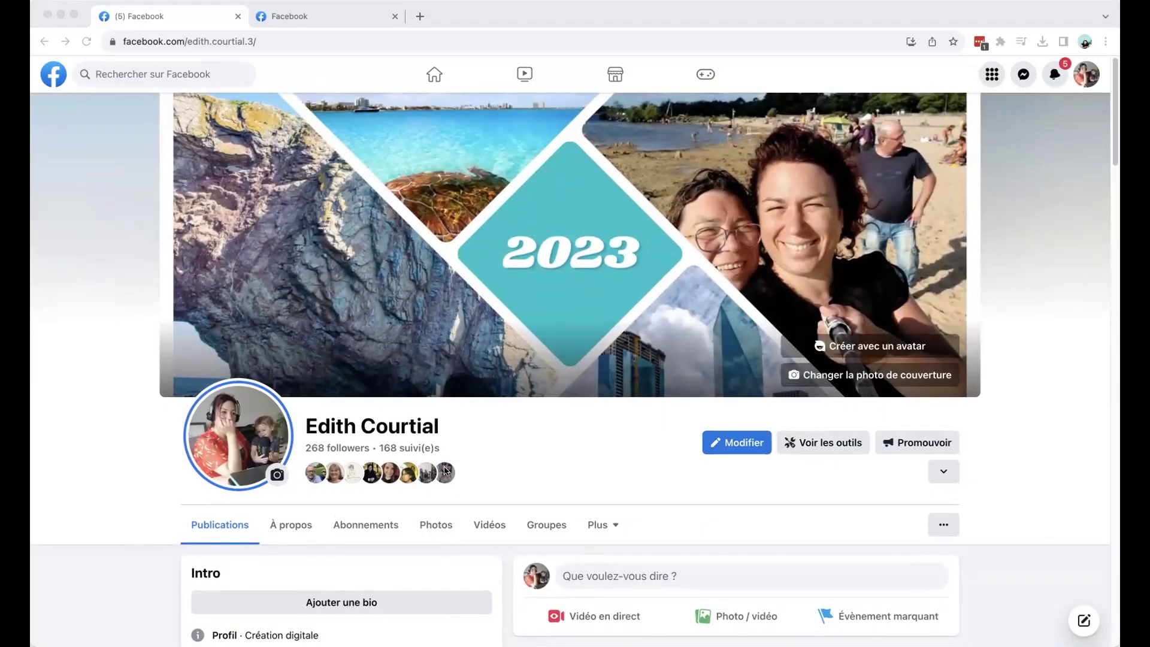
{"action": "scroll", "coordinate": [471, 466], "scroll_direction": "down", "scroll_amount": 5}
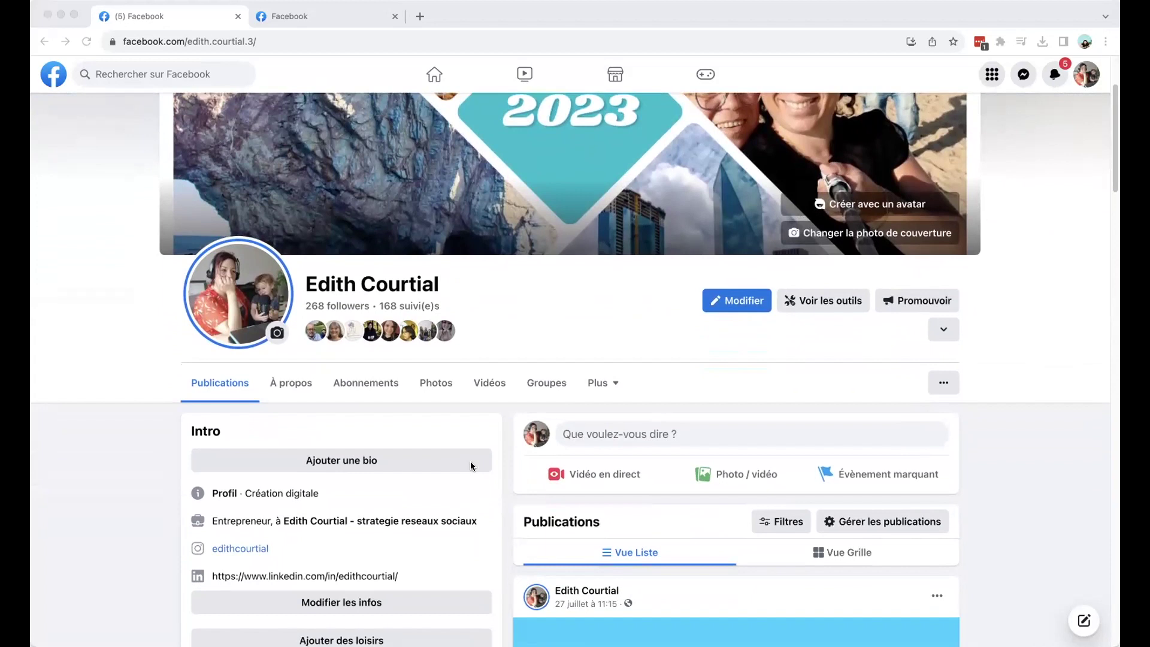
{"action": "scroll", "coordinate": [602, 334], "scroll_direction": "up", "scroll_amount": 2}
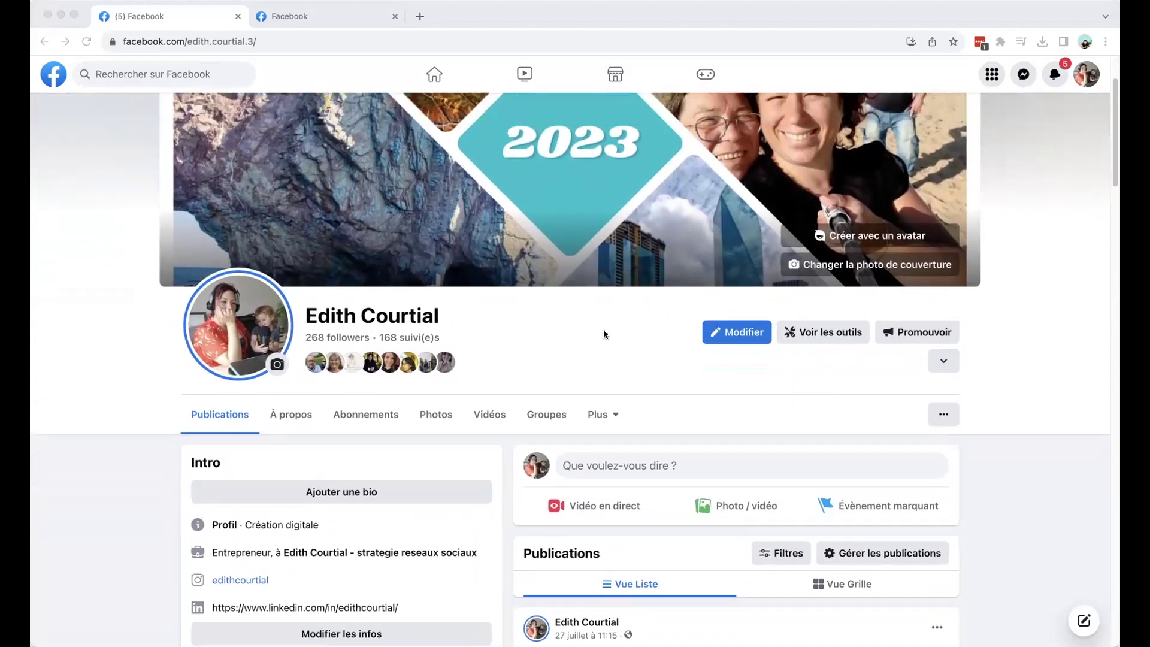
{"action": "scroll", "coordinate": [603, 334], "scroll_direction": "down", "scroll_amount": 2}
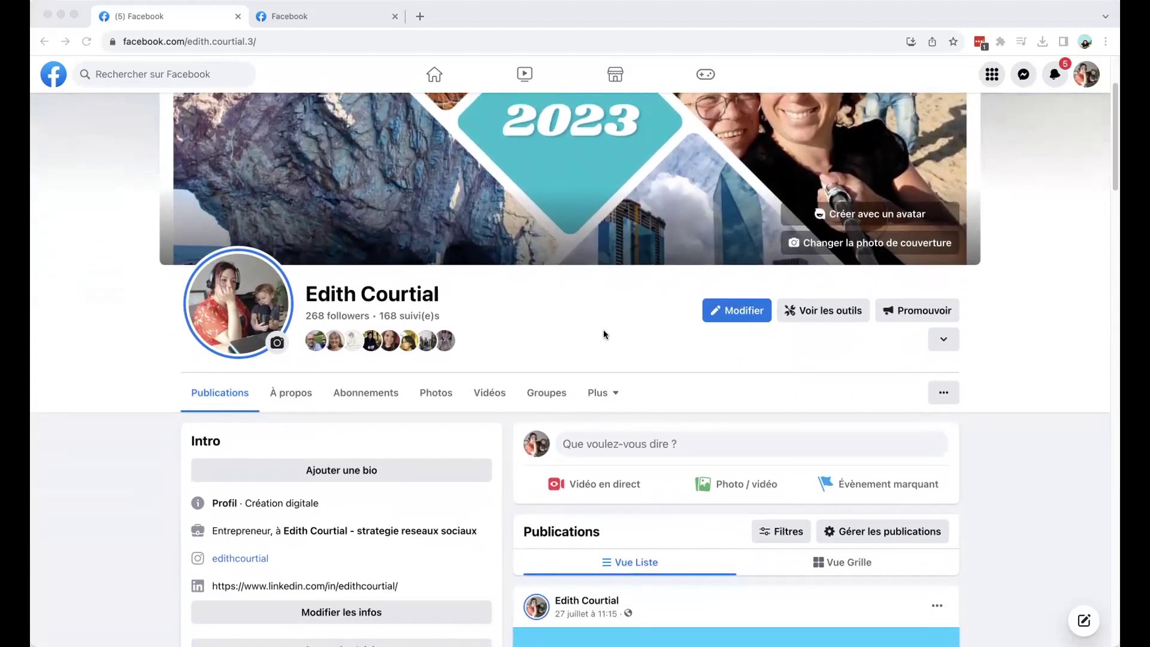
{"action": "scroll", "coordinate": [603, 330], "scroll_direction": "down", "scroll_amount": 2}
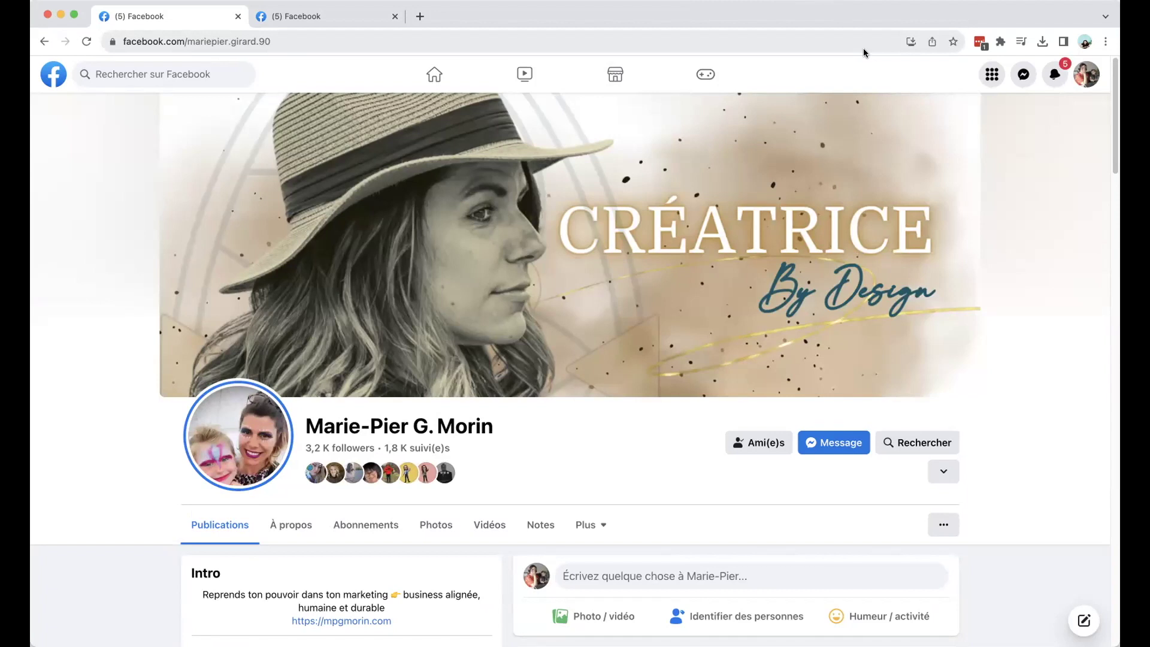
Open the "Créatrice By Design" cover photo, read its description through to the booking link and comments, and close the photo.
{"action": "left_click", "coordinate": [637, 275]}
{"action": "scroll", "coordinate": [1001, 330], "scroll_direction": "down", "scroll_amount": 5}
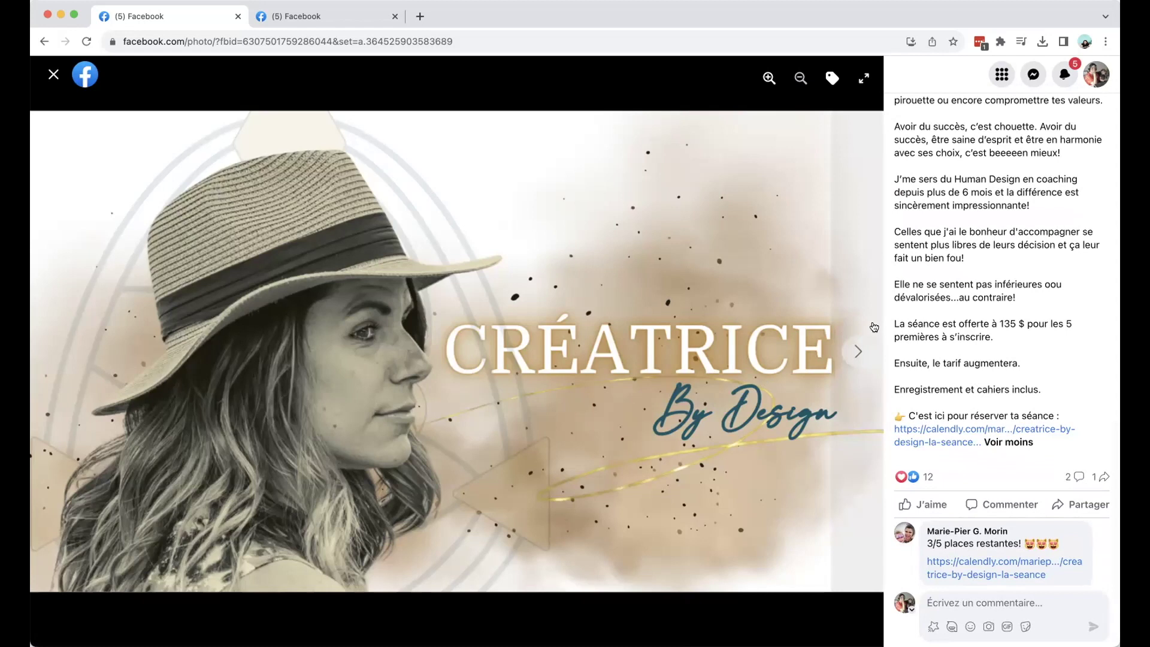
{"action": "scroll", "coordinate": [933, 293], "scroll_direction": "up", "scroll_amount": 5}
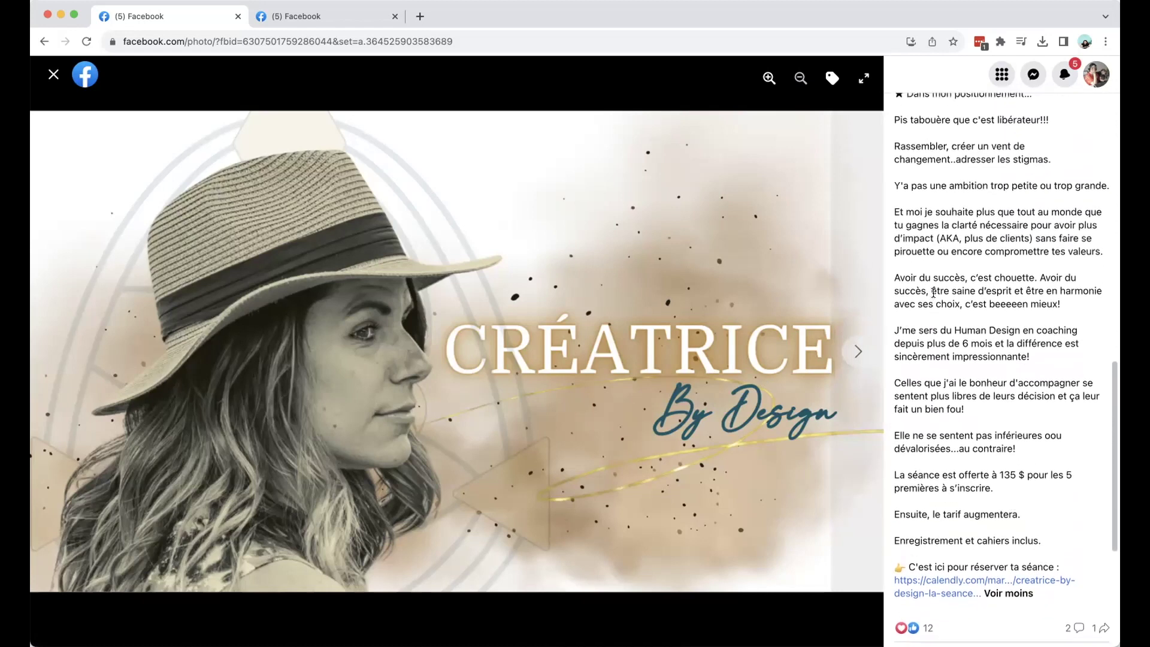
{"action": "scroll", "coordinate": [934, 293], "scroll_direction": "up", "scroll_amount": 12}
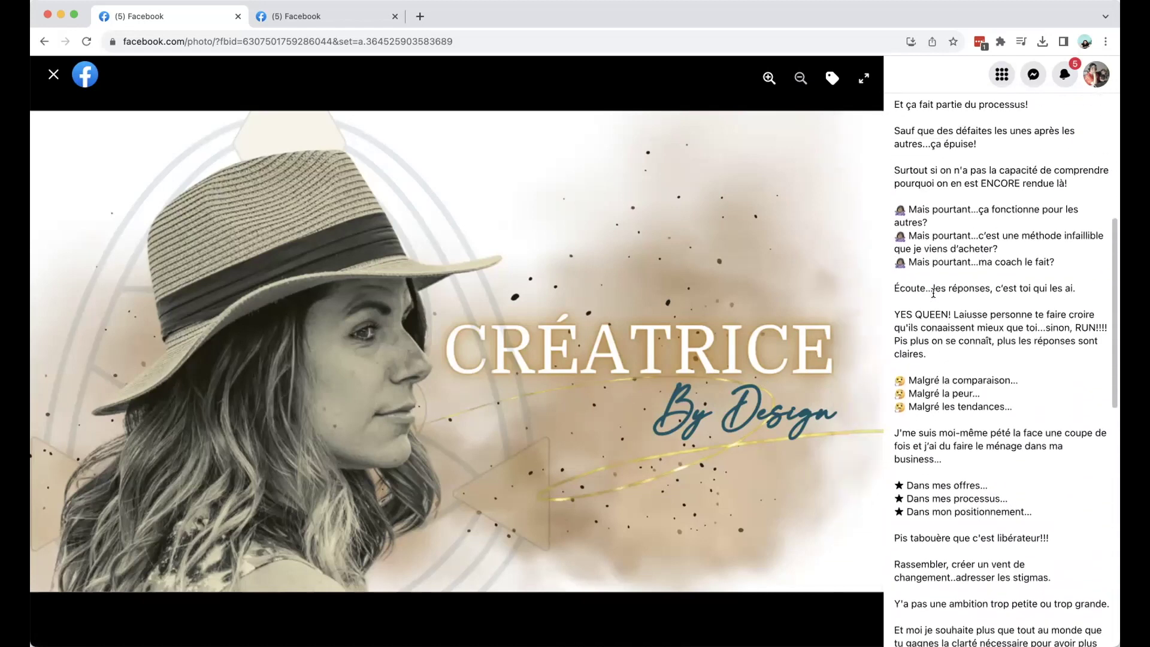
{"action": "scroll", "coordinate": [933, 293], "scroll_direction": "down", "scroll_amount": 15}
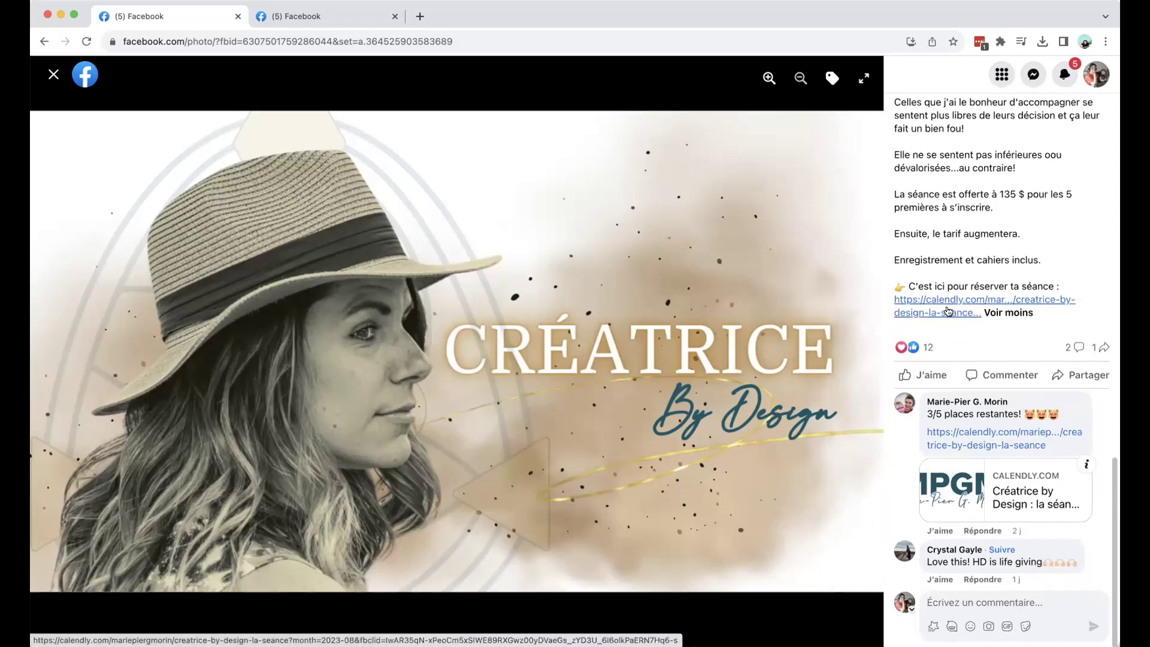
{"action": "left_click", "coordinate": [54, 75]}
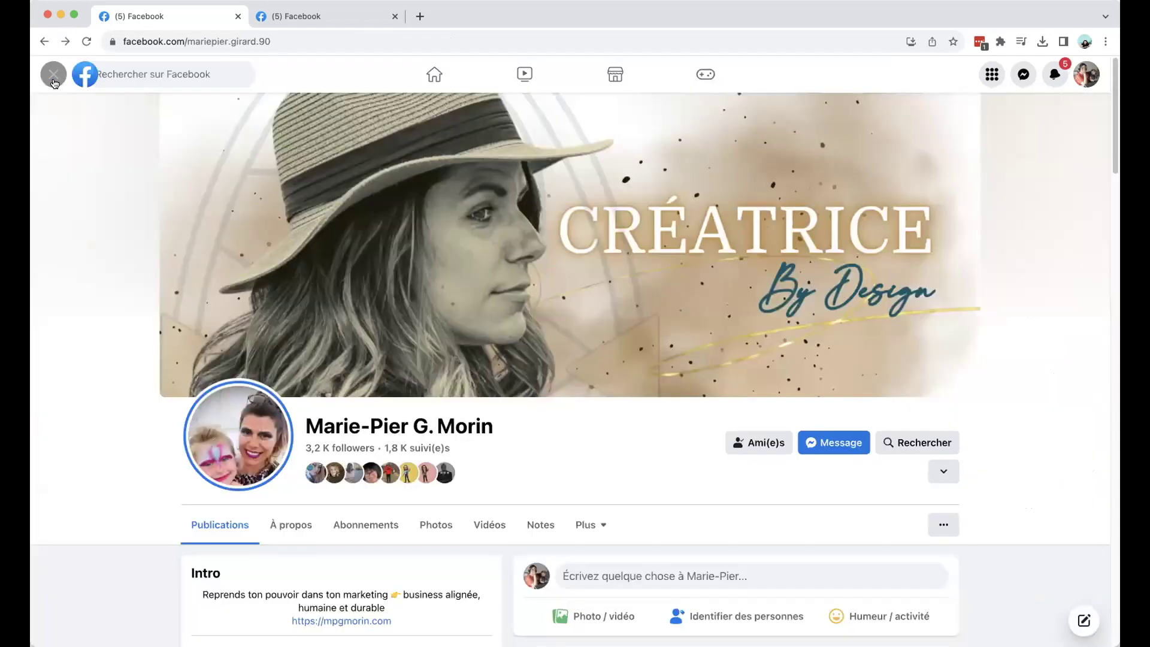
Highlight the bio text and website link in the Intro section of the example profile.
{"action": "scroll", "coordinate": [502, 437], "scroll_direction": "down", "scroll_amount": 1}
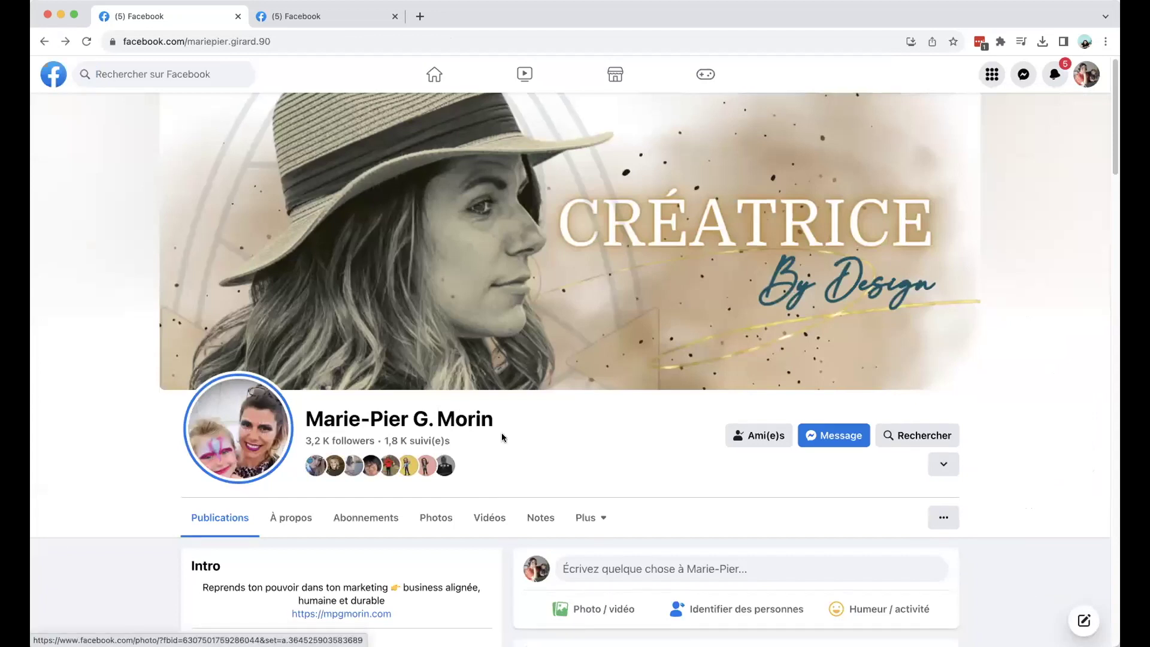
{"action": "scroll", "coordinate": [502, 437], "scroll_direction": "down", "scroll_amount": 5}
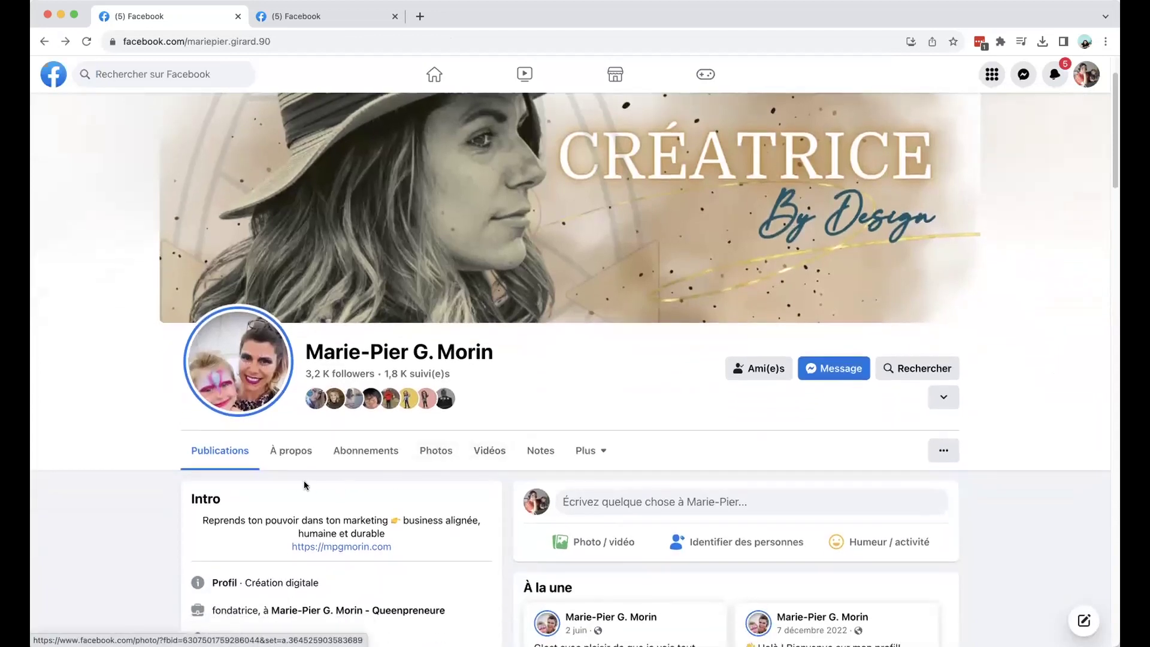
{"action": "left_click_drag", "start_coordinate": [297, 497], "coordinate": [411, 548]}
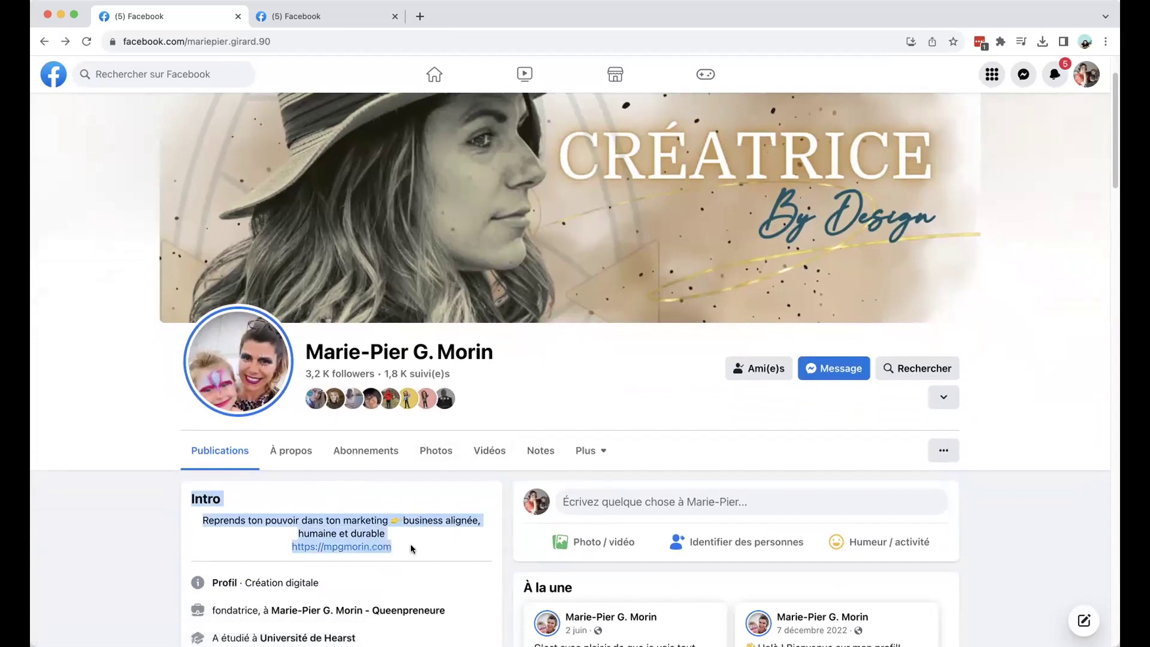
{"action": "left_click", "coordinate": [411, 548]}
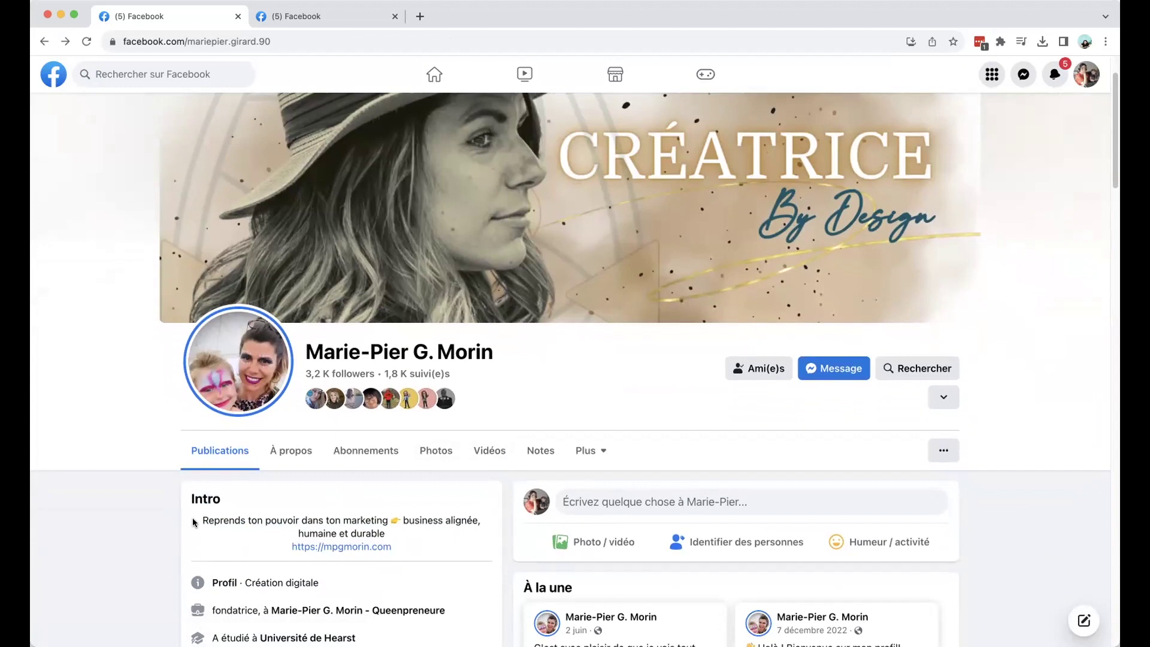
{"action": "left_click_drag", "start_coordinate": [200, 521], "coordinate": [286, 547]}
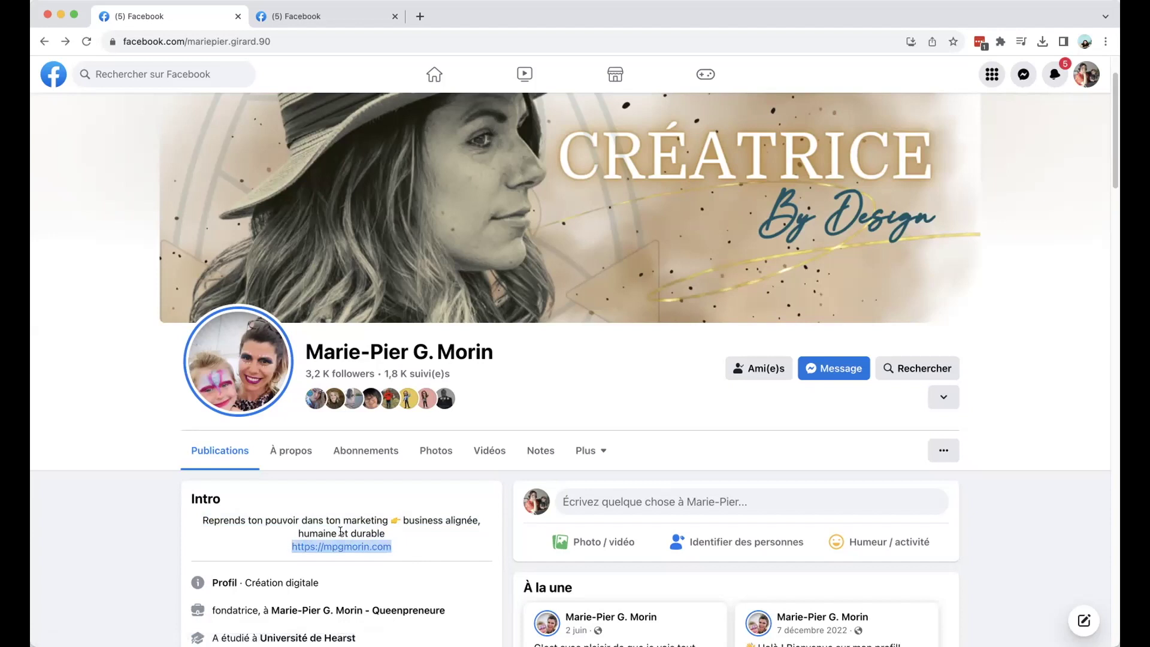
Examine the example profile's intro details, social and website links, and the featured À la une posts.
{"action": "scroll", "coordinate": [341, 531], "scroll_direction": "down", "scroll_amount": 2}
{"action": "scroll", "coordinate": [339, 531], "scroll_direction": "down", "scroll_amount": 2}
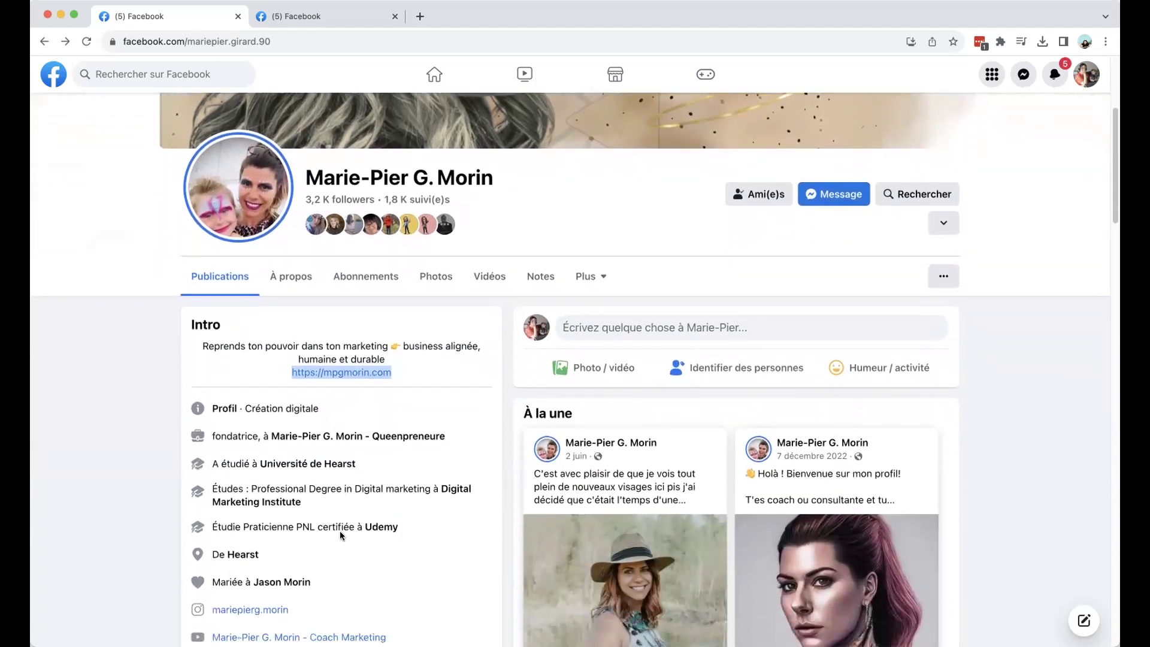
{"action": "scroll", "coordinate": [340, 531], "scroll_direction": "down", "scroll_amount": 1}
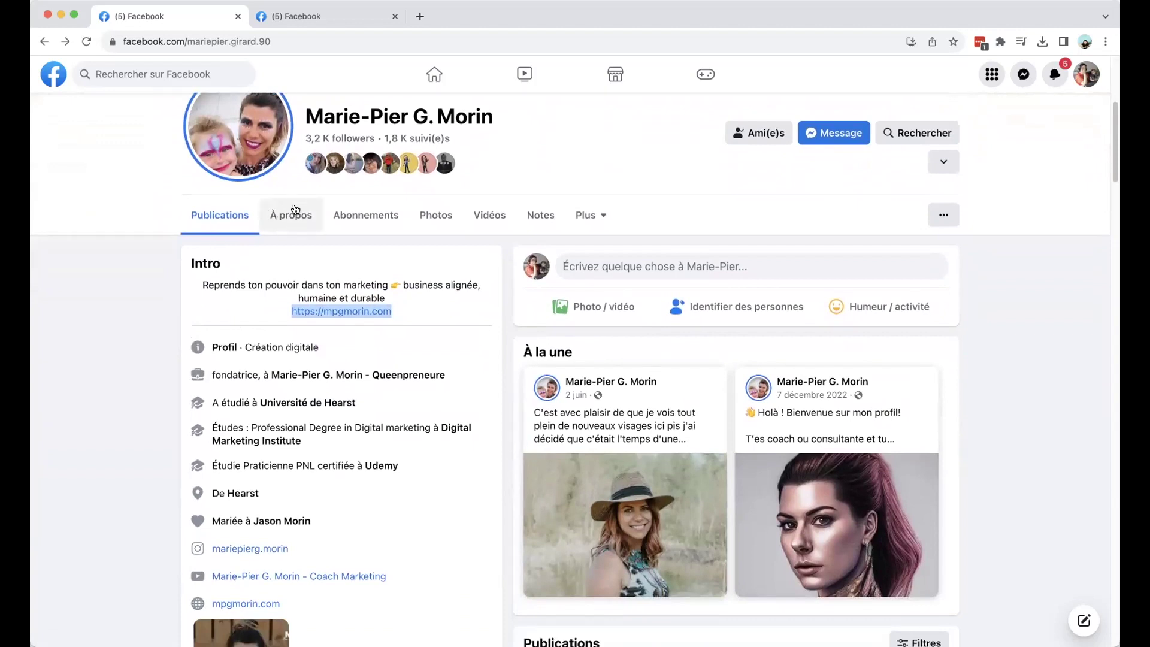
{"action": "scroll", "coordinate": [292, 304], "scroll_direction": "down", "scroll_amount": 2}
{"action": "mouse_move", "coordinate": [291, 304]}
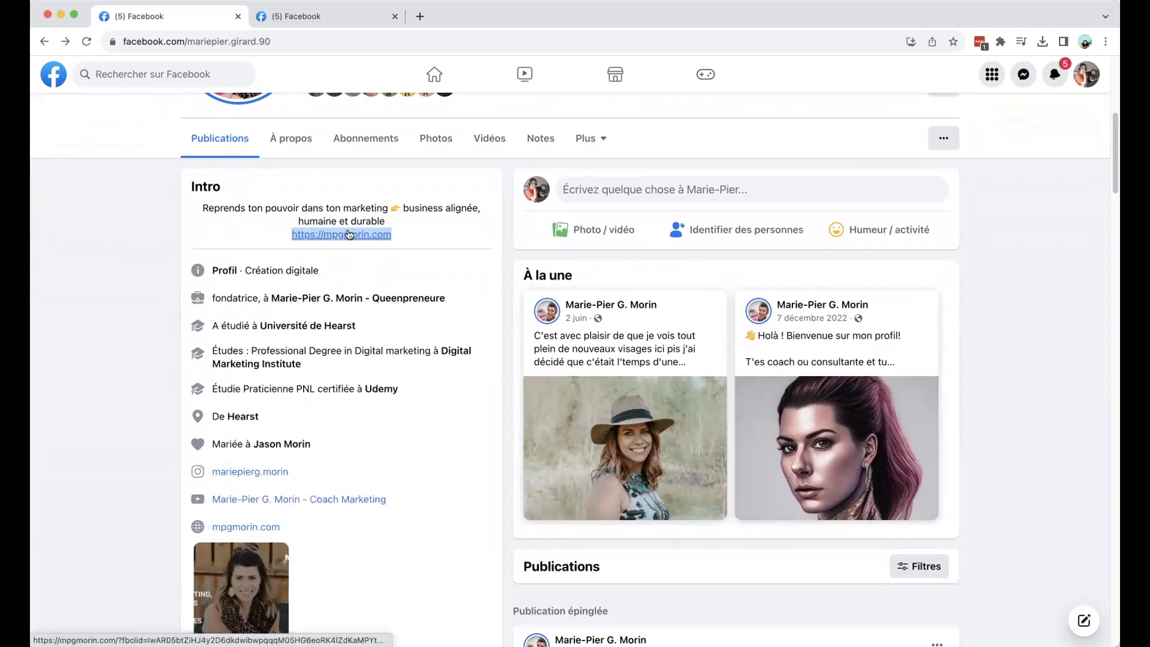
{"action": "scroll", "coordinate": [317, 415], "scroll_direction": "down", "scroll_amount": 2}
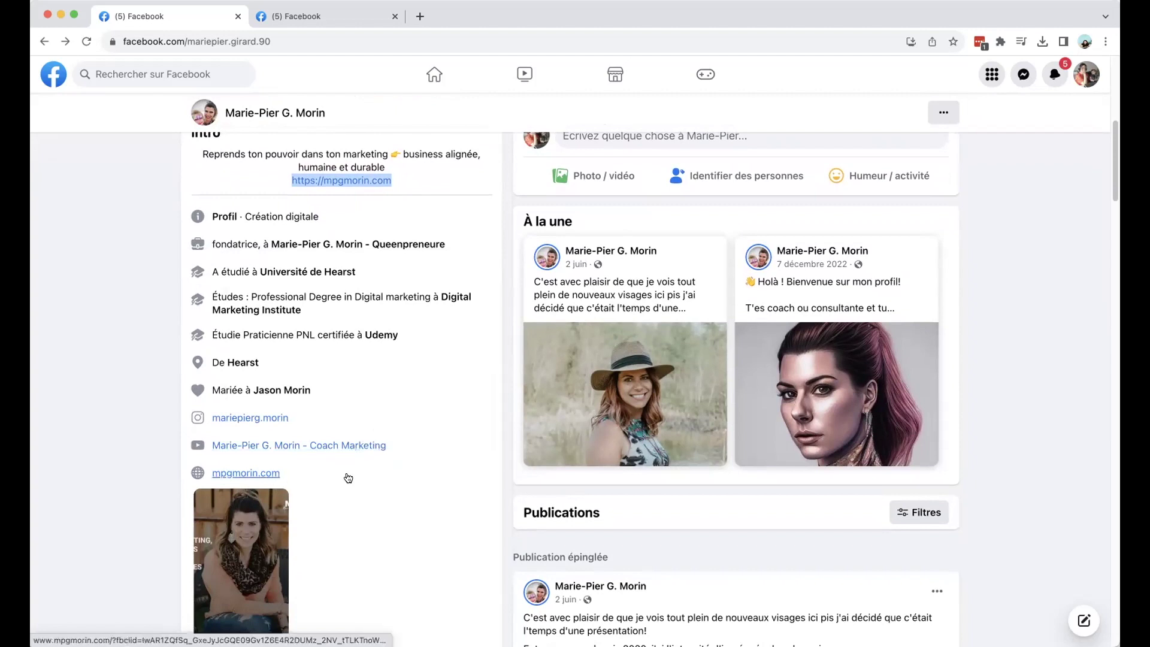
{"action": "scroll", "coordinate": [348, 478], "scroll_direction": "down", "scroll_amount": 5}
{"action": "scroll", "coordinate": [347, 478], "scroll_direction": "up", "scroll_amount": 6}
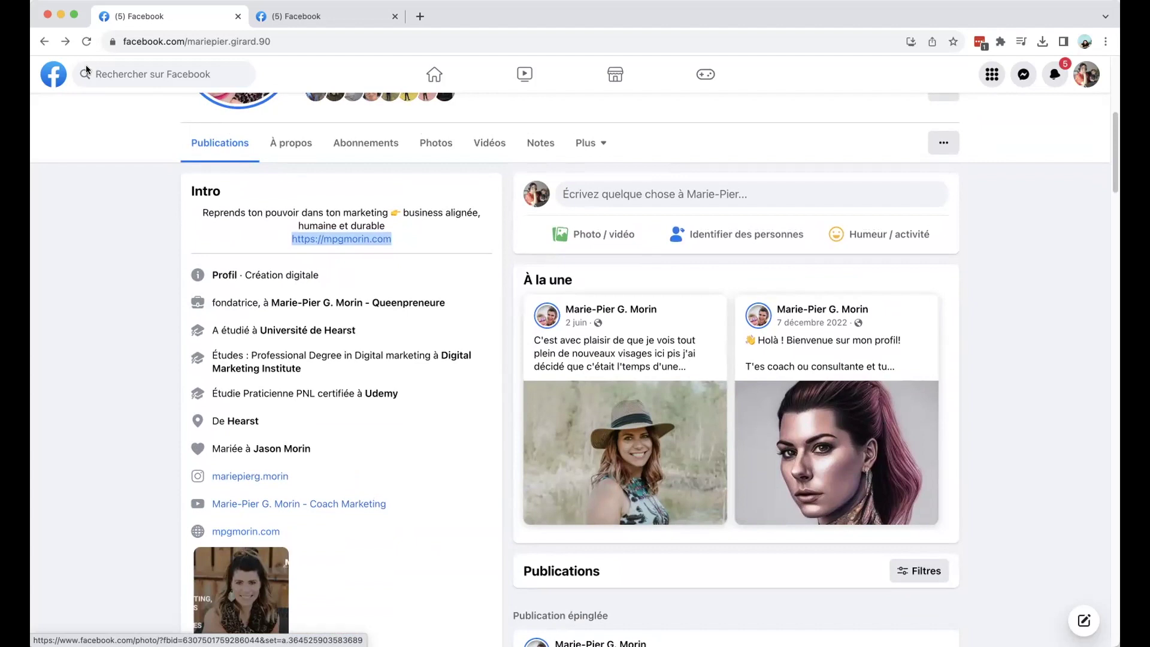
Open your own personal profile, check the À propos overview, and return to its Publications.
{"action": "left_click", "coordinate": [1087, 75]}
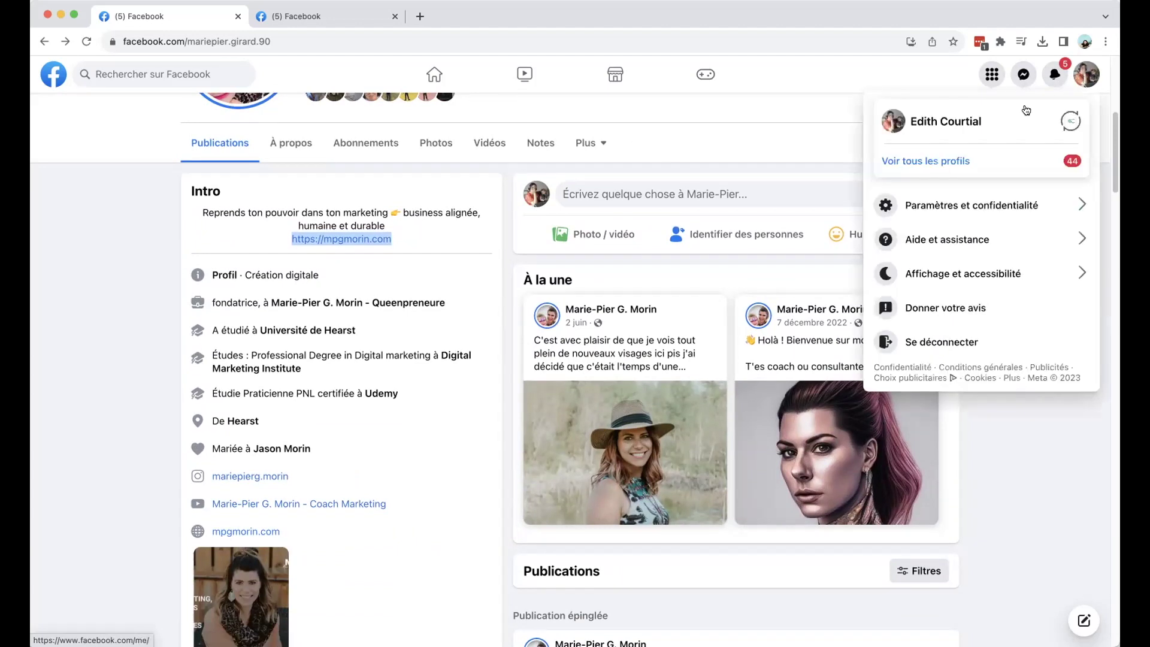
{"action": "left_click", "coordinate": [984, 121]}
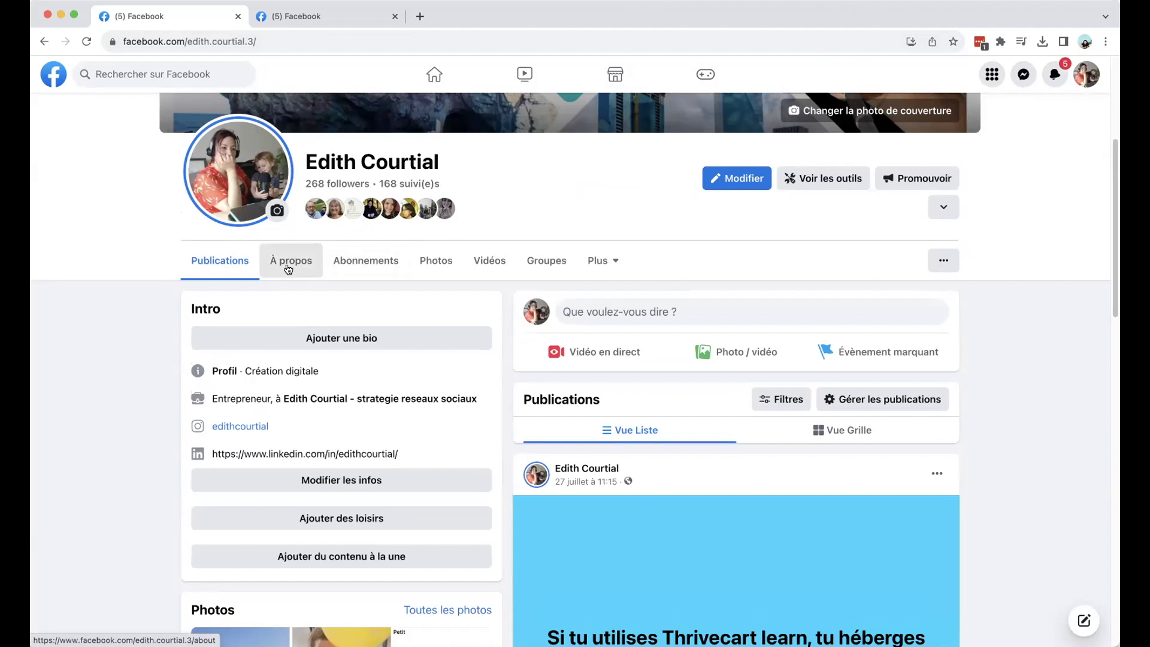
{"action": "left_click", "coordinate": [288, 267]}
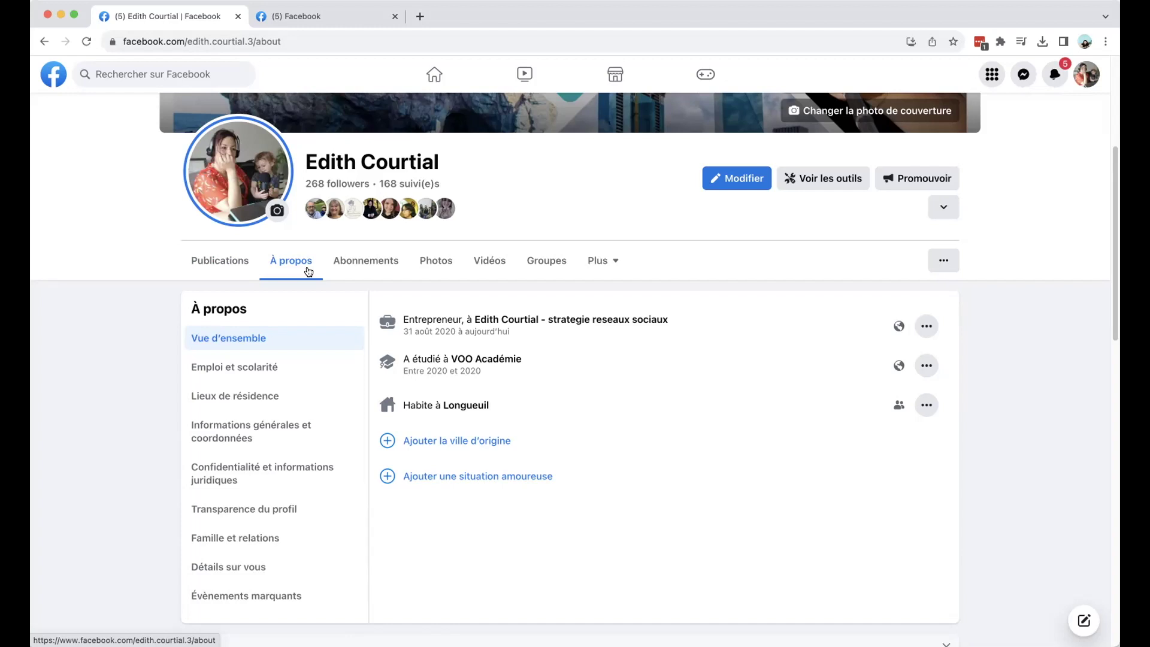
{"action": "left_click", "coordinate": [238, 260]}
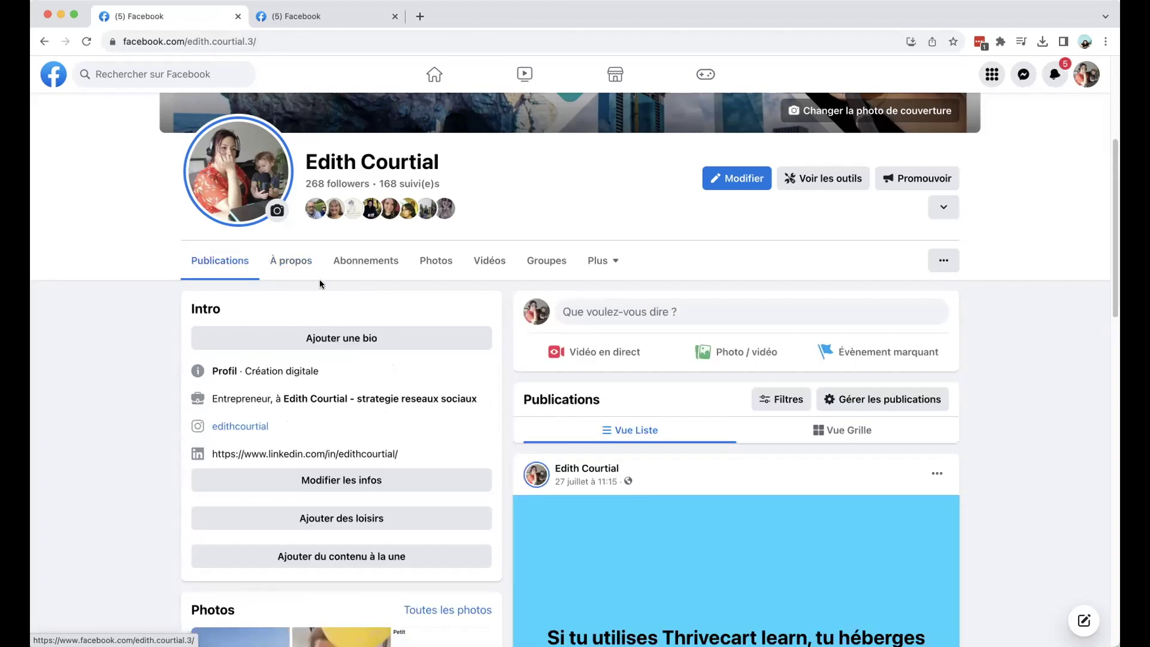
Review the audience options for the 27 juillet post and keep it set to Public.
{"action": "left_click", "coordinate": [937, 473]}
{"action": "scroll", "coordinate": [853, 477], "scroll_direction": "down", "scroll_amount": 3}
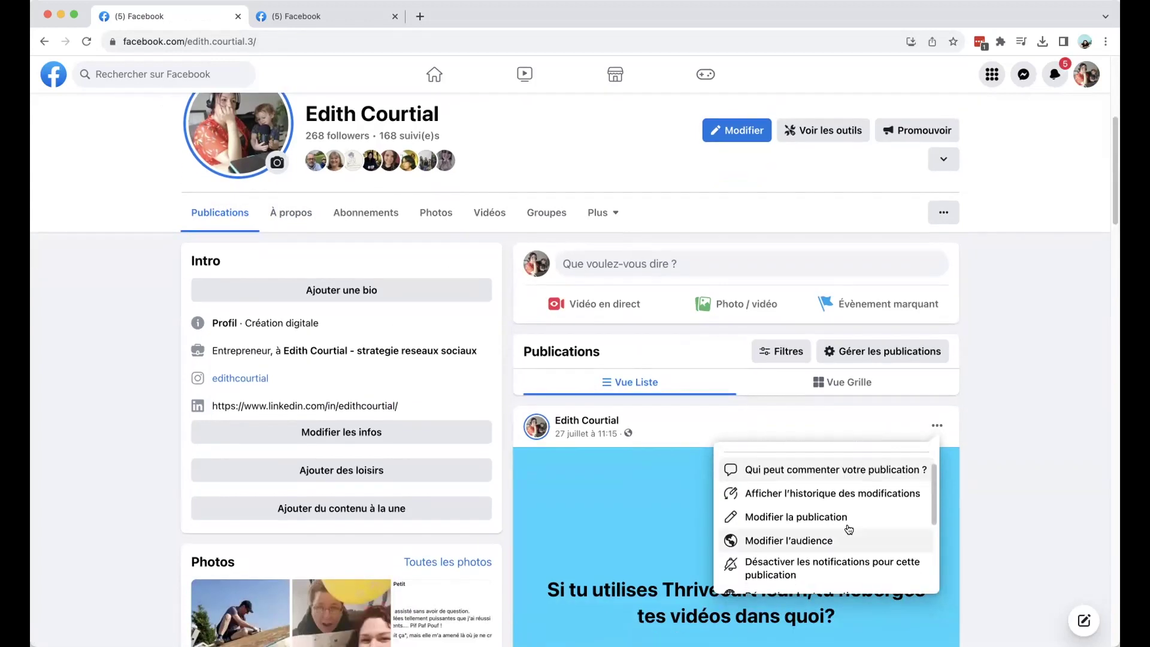
{"action": "left_click", "coordinate": [777, 541]}
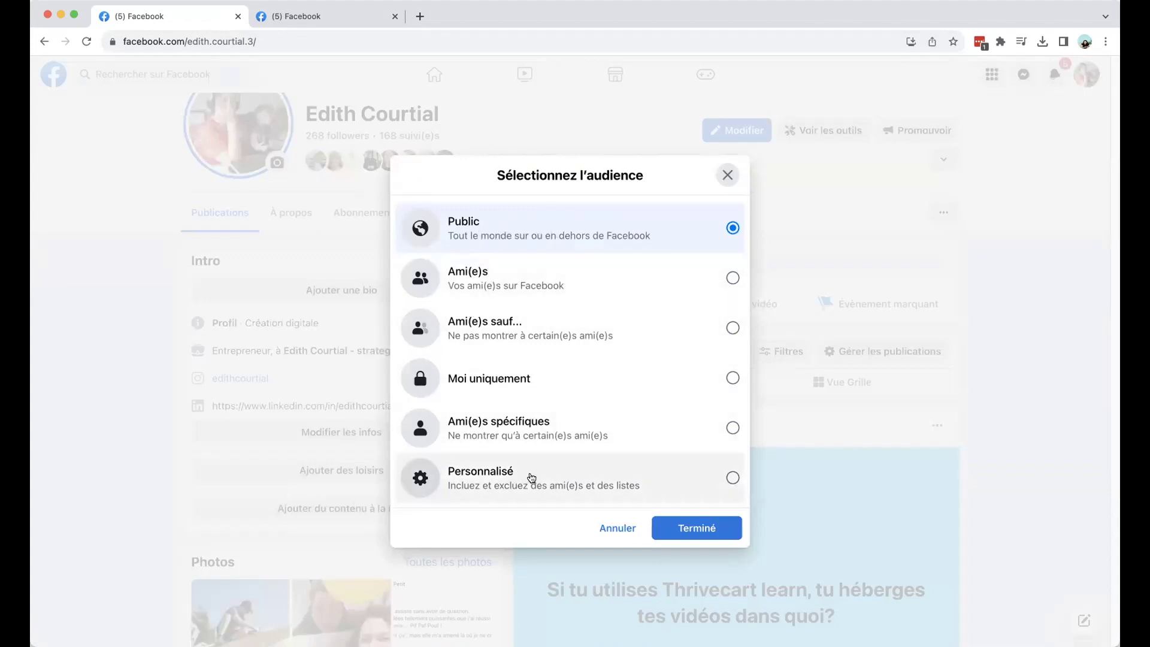
{"action": "left_click", "coordinate": [688, 528]}
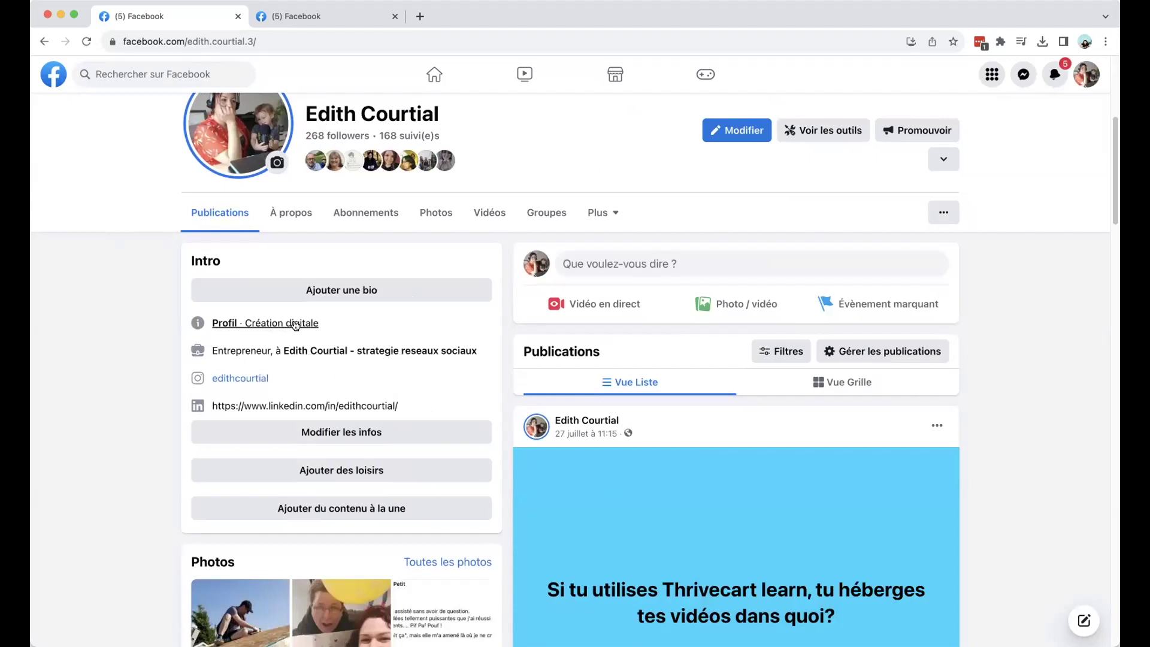
Review the personal profile's À propos overview, Lieux de résidence and displayed name, and return to the business page.
{"action": "left_click", "coordinate": [290, 216]}
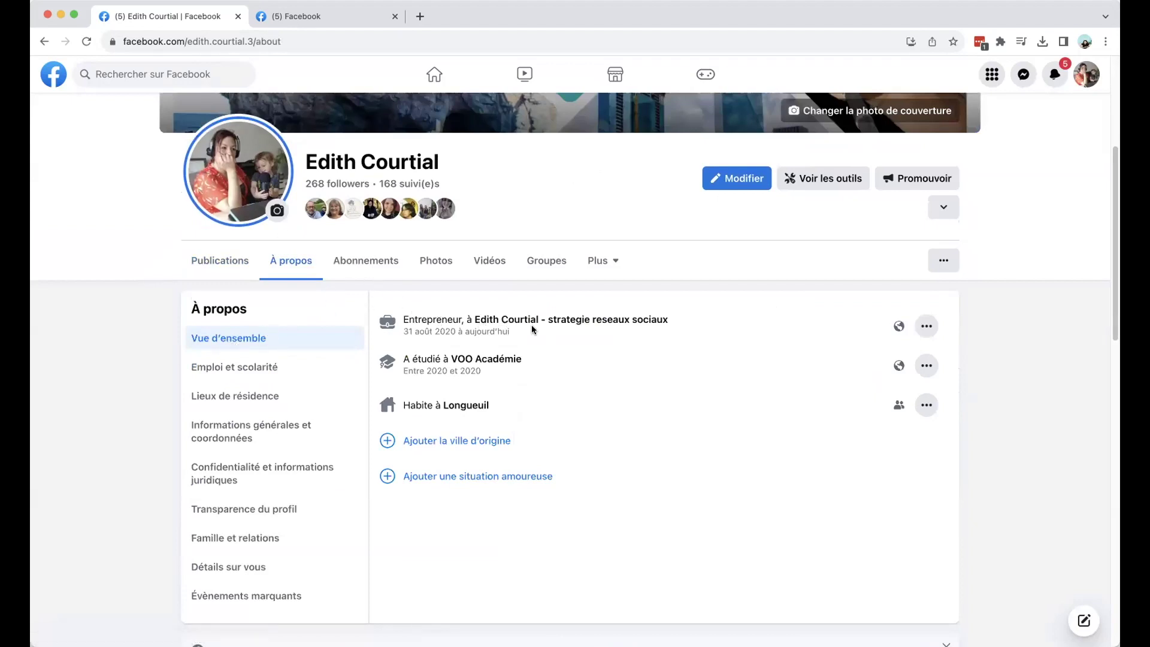
{"action": "mouse_move", "coordinate": [593, 322]}
{"action": "mouse_move", "coordinate": [520, 370]}
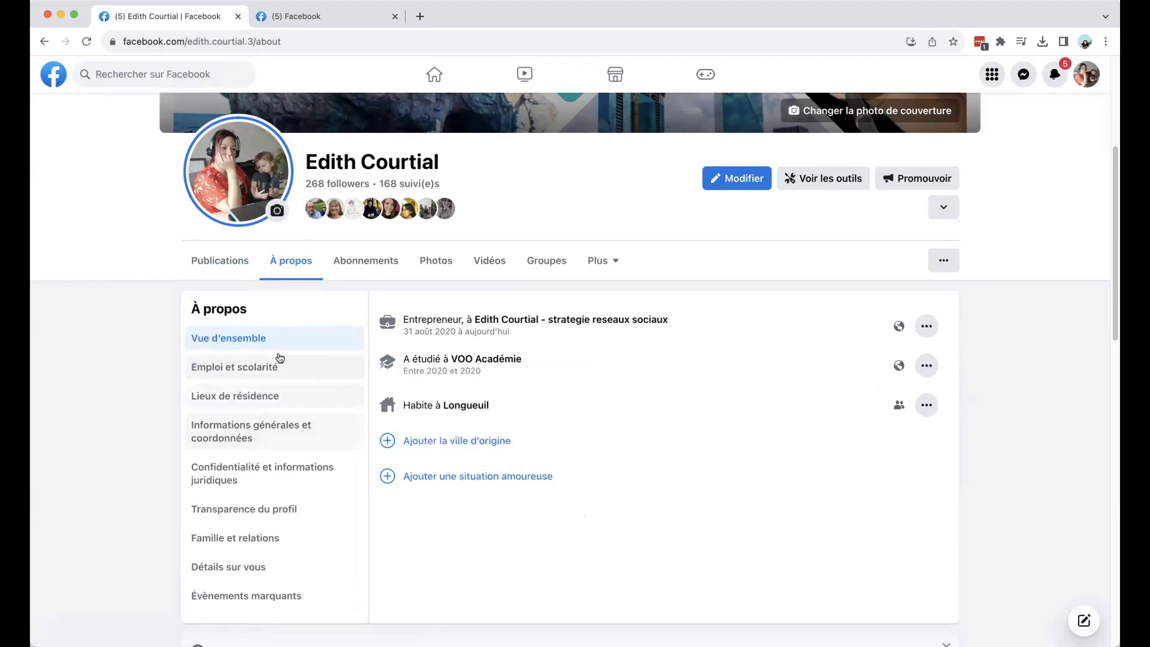
{"action": "left_click", "coordinate": [264, 396]}
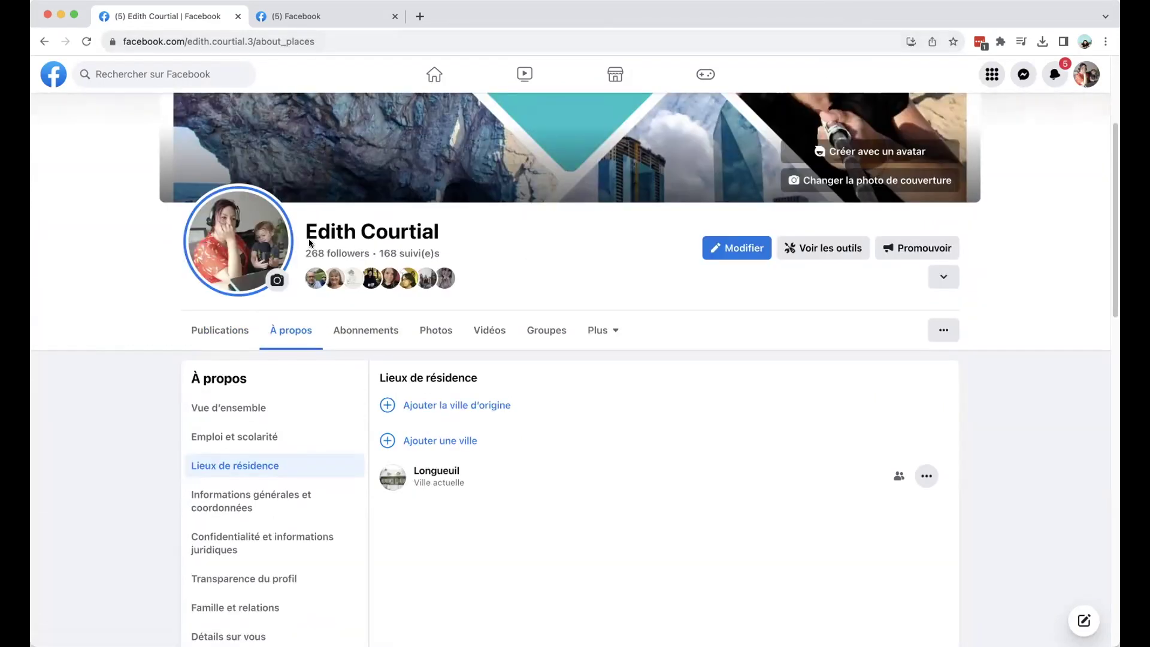
{"action": "left_click_drag", "start_coordinate": [443, 230], "coordinate": [306, 230]}
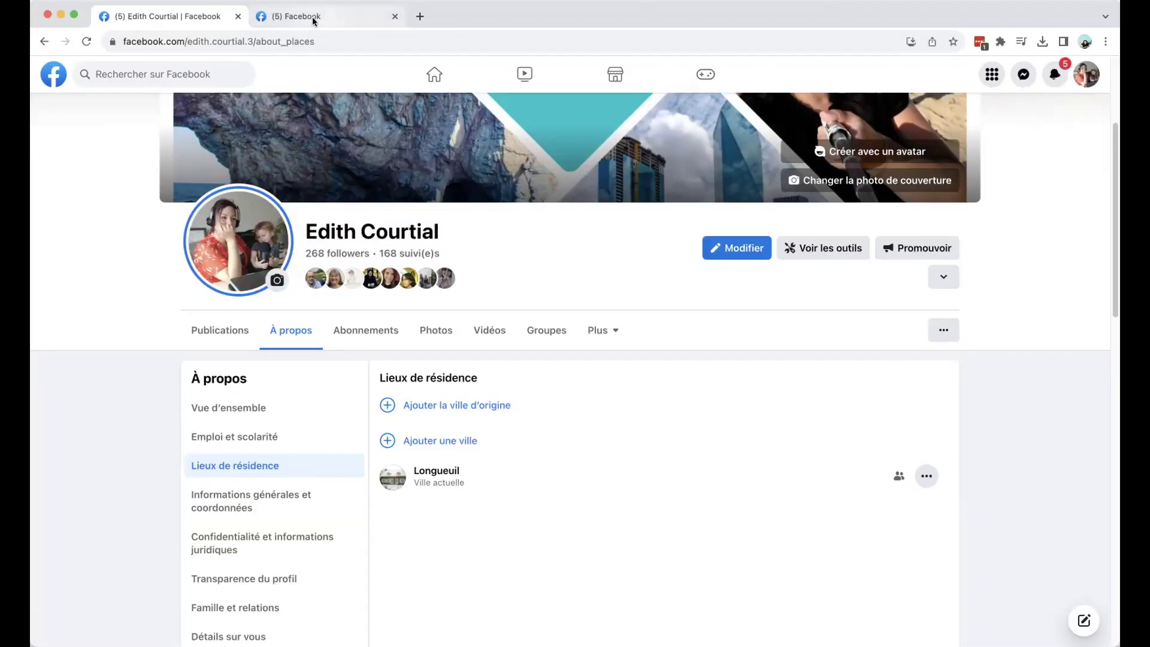
{"action": "left_click", "coordinate": [313, 18]}
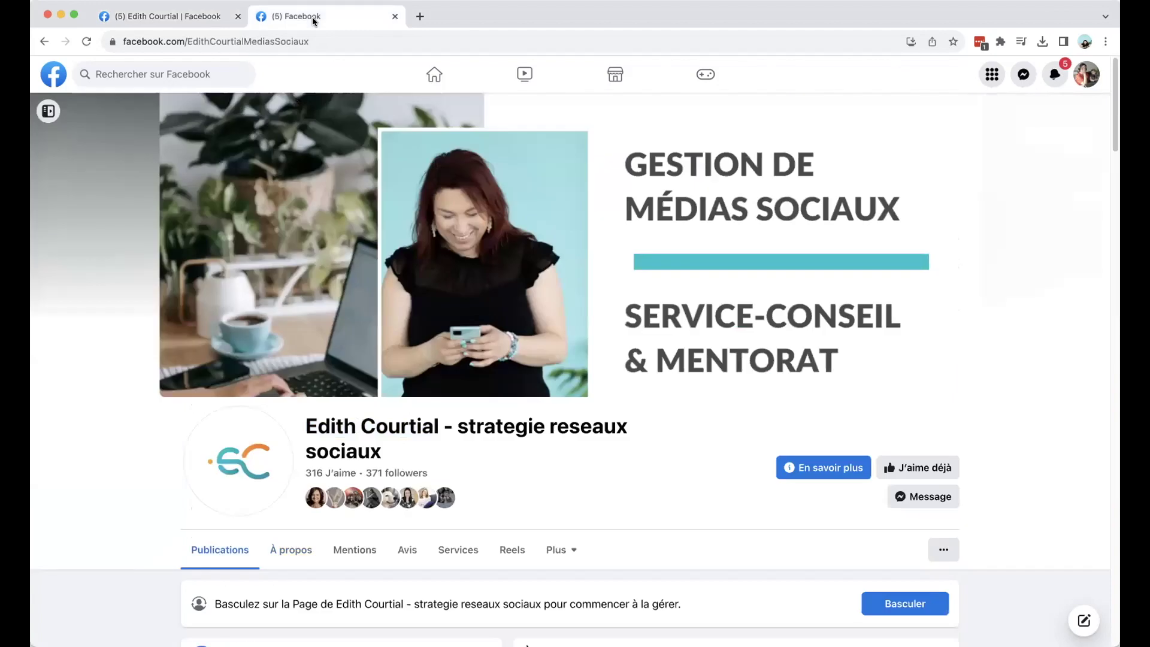
Return to the personal profile and switch the account to act as the business page.
{"action": "left_click", "coordinate": [197, 18]}
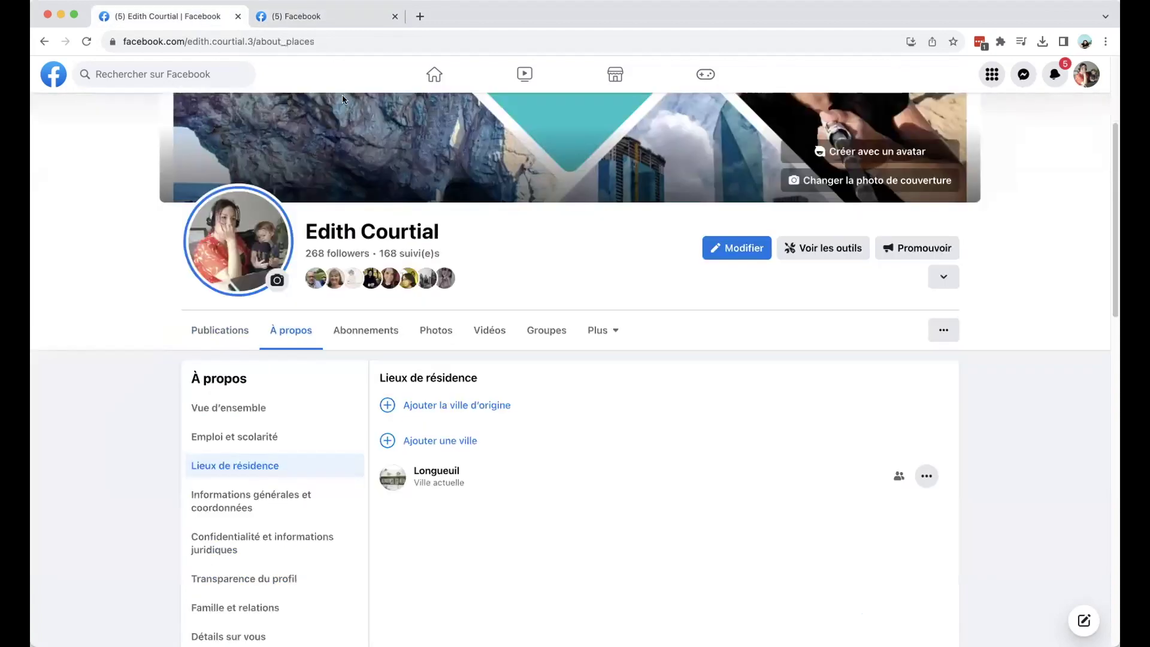
{"action": "left_click", "coordinate": [1094, 77]}
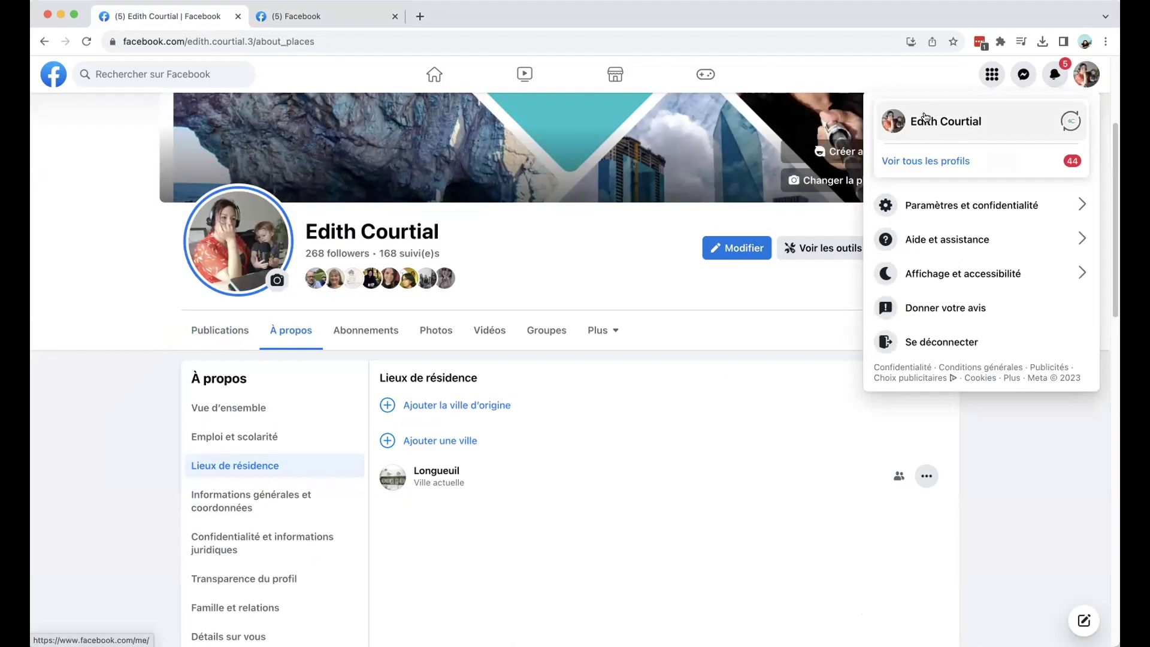
{"action": "left_click", "coordinate": [1068, 122]}
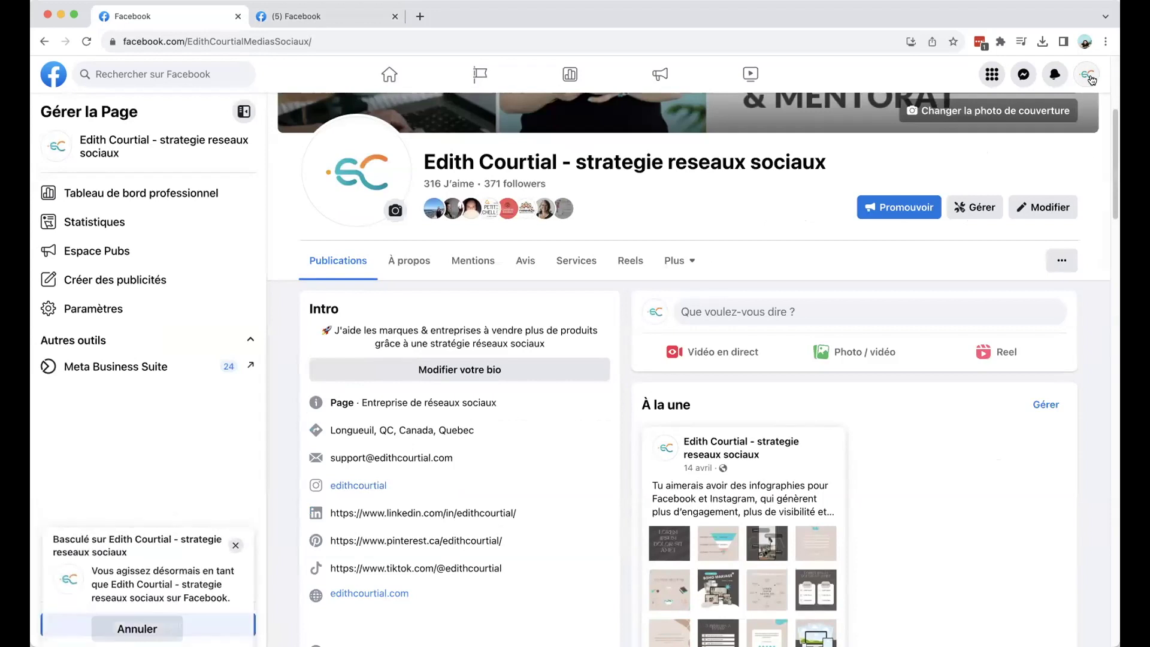
Review the profiles and Pages available to switch to, and look over the business page's cover and Publications.
{"action": "left_click", "coordinate": [1090, 77]}
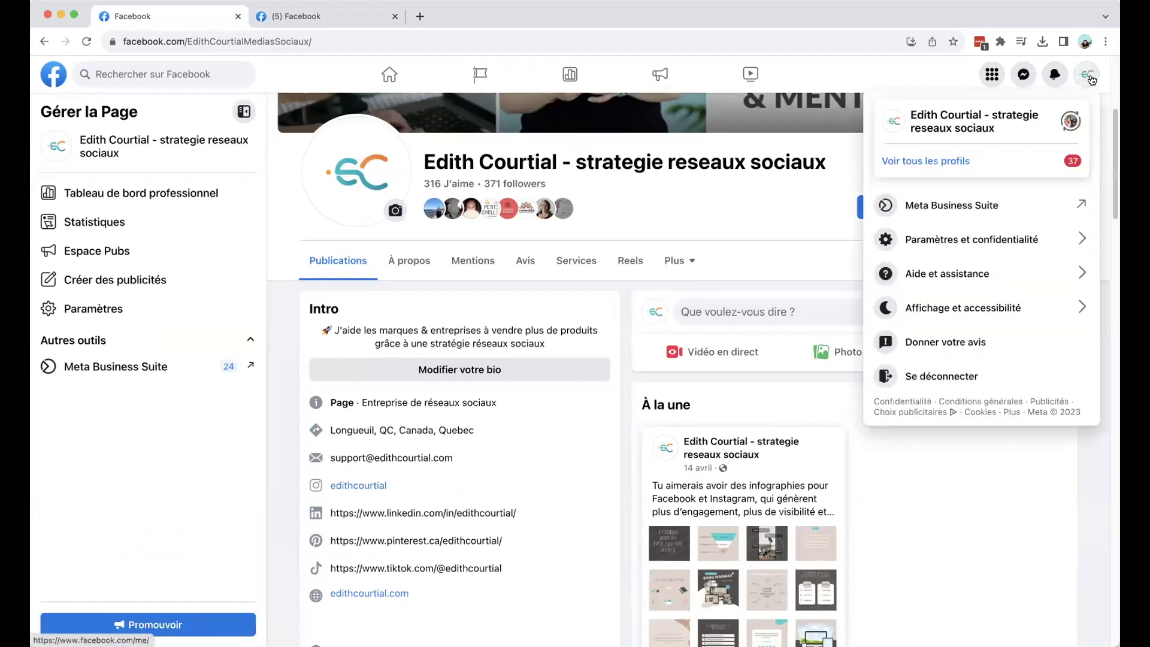
{"action": "left_click", "coordinate": [941, 161]}
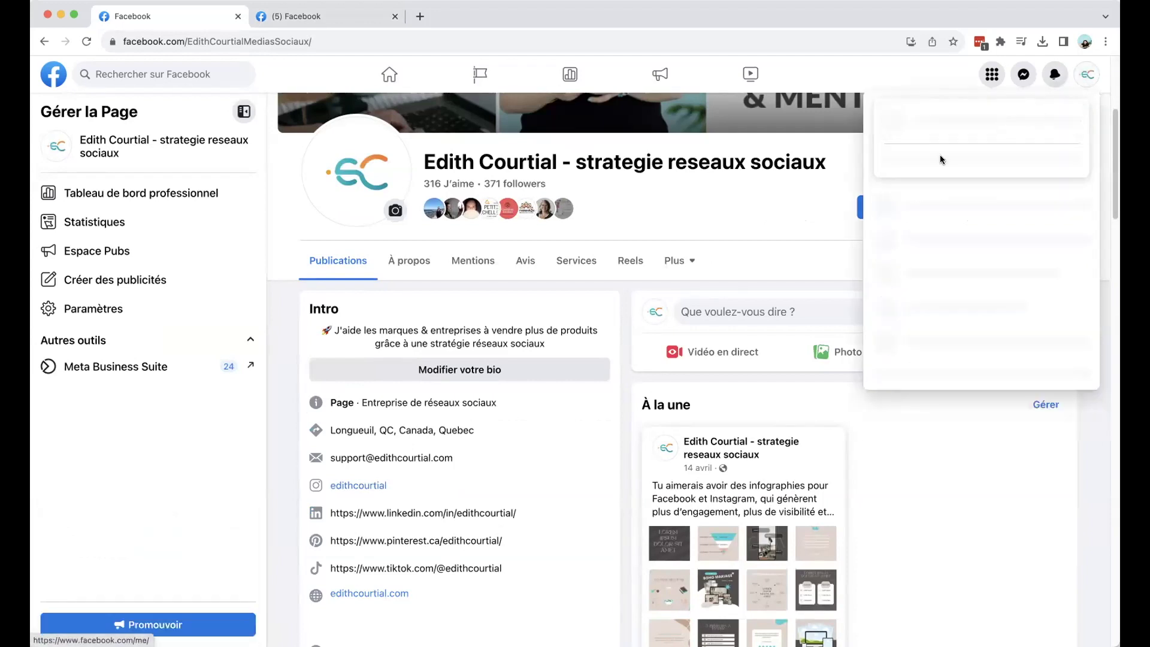
{"action": "scroll", "coordinate": [946, 246], "scroll_direction": "down", "scroll_amount": 2}
{"action": "scroll", "coordinate": [946, 247], "scroll_direction": "down", "scroll_amount": 1}
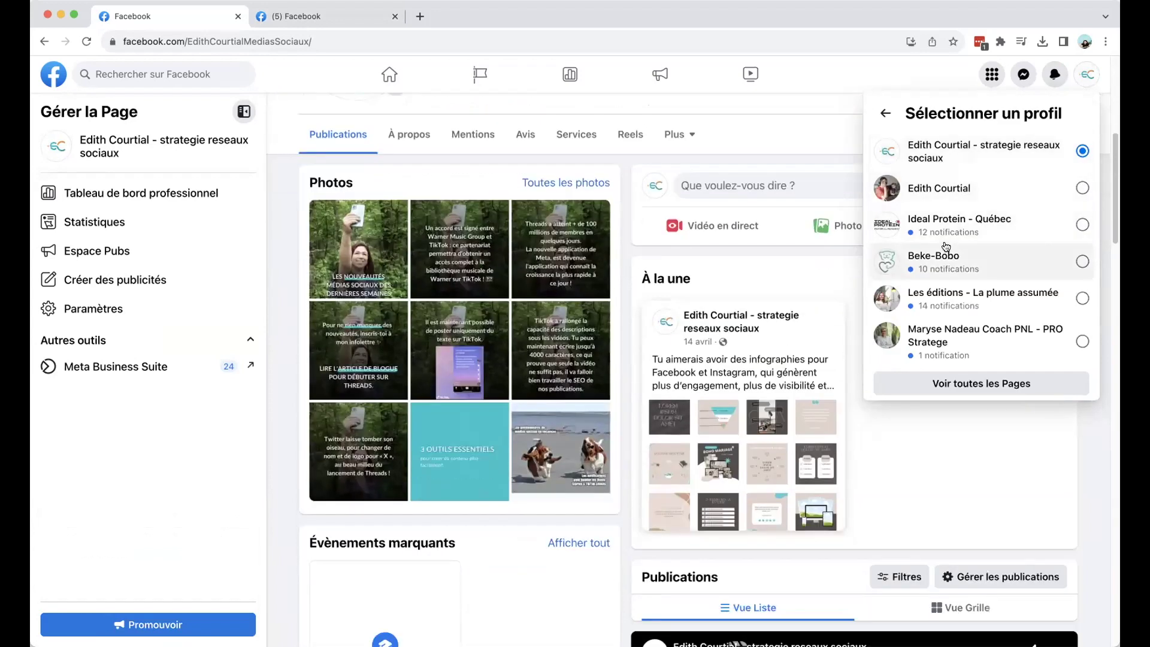
{"action": "scroll", "coordinate": [946, 247], "scroll_direction": "up", "scroll_amount": 4}
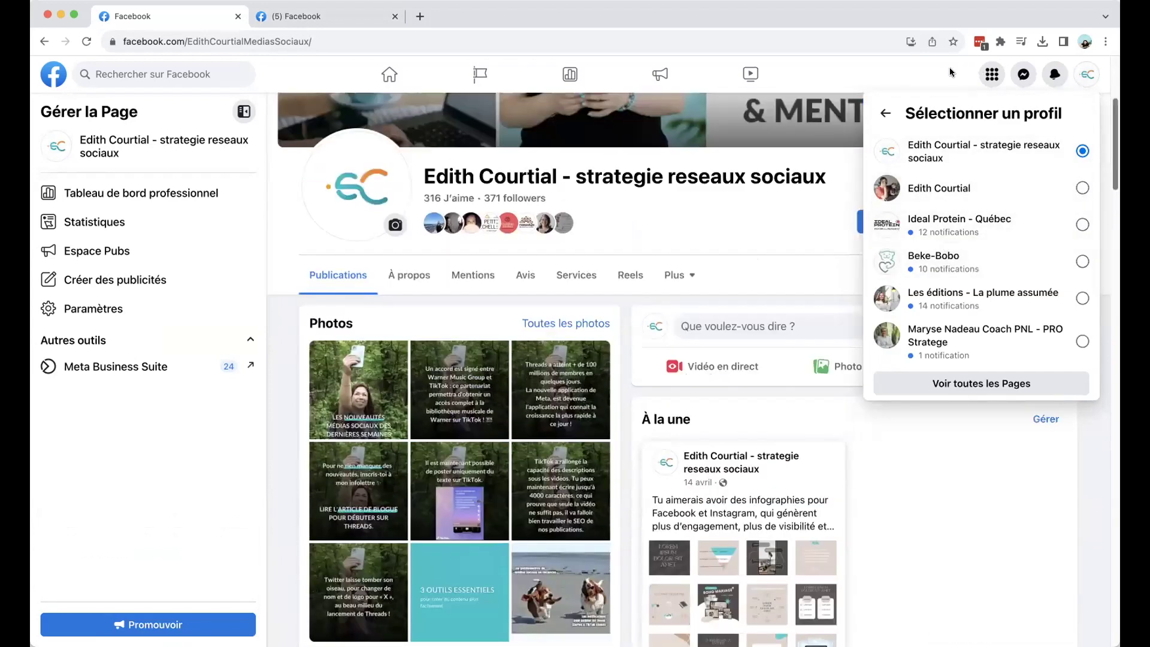
{"action": "left_click", "coordinate": [953, 71]}
{"action": "scroll", "coordinate": [514, 371], "scroll_direction": "up", "scroll_amount": 2}
{"action": "scroll", "coordinate": [514, 371], "scroll_direction": "up", "scroll_amount": 3}
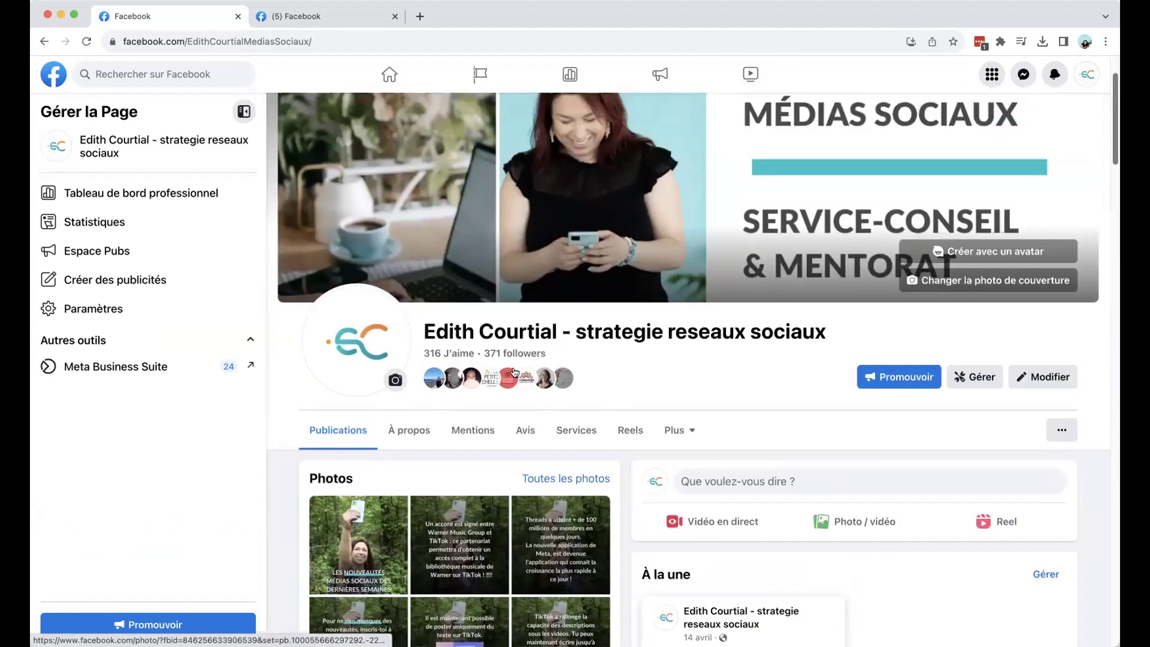
{"action": "scroll", "coordinate": [514, 372], "scroll_direction": "down", "scroll_amount": 4}
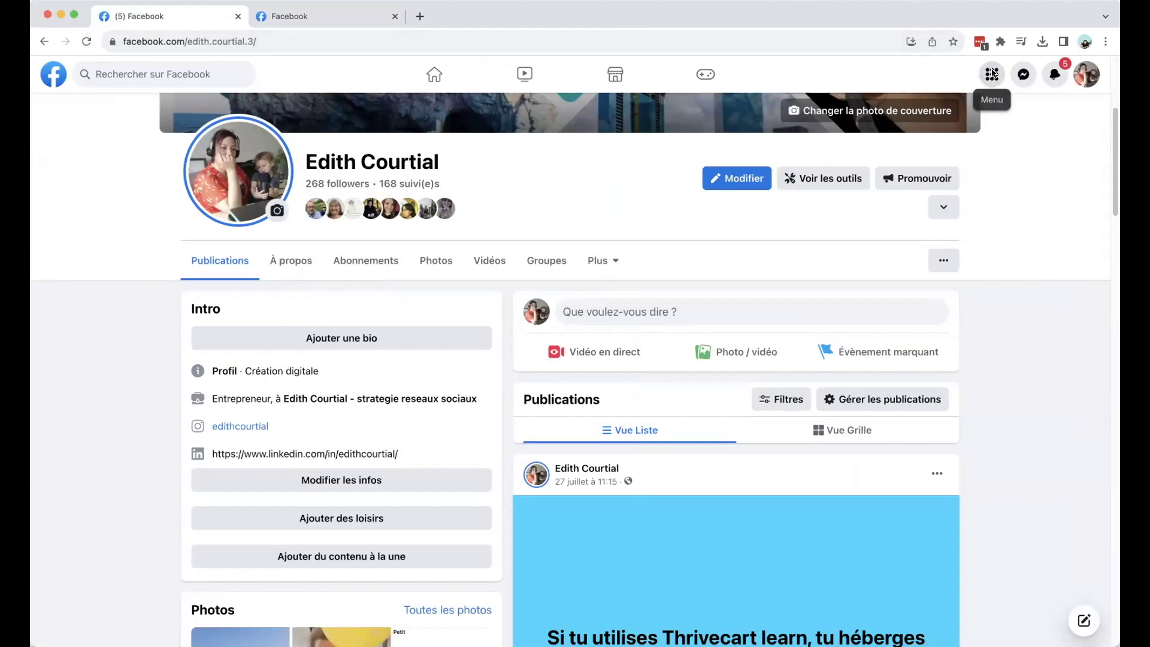
Start creating a new Page from the personal profile and name it "Nomprofessionnel".
{"action": "left_click", "coordinate": [992, 73]}
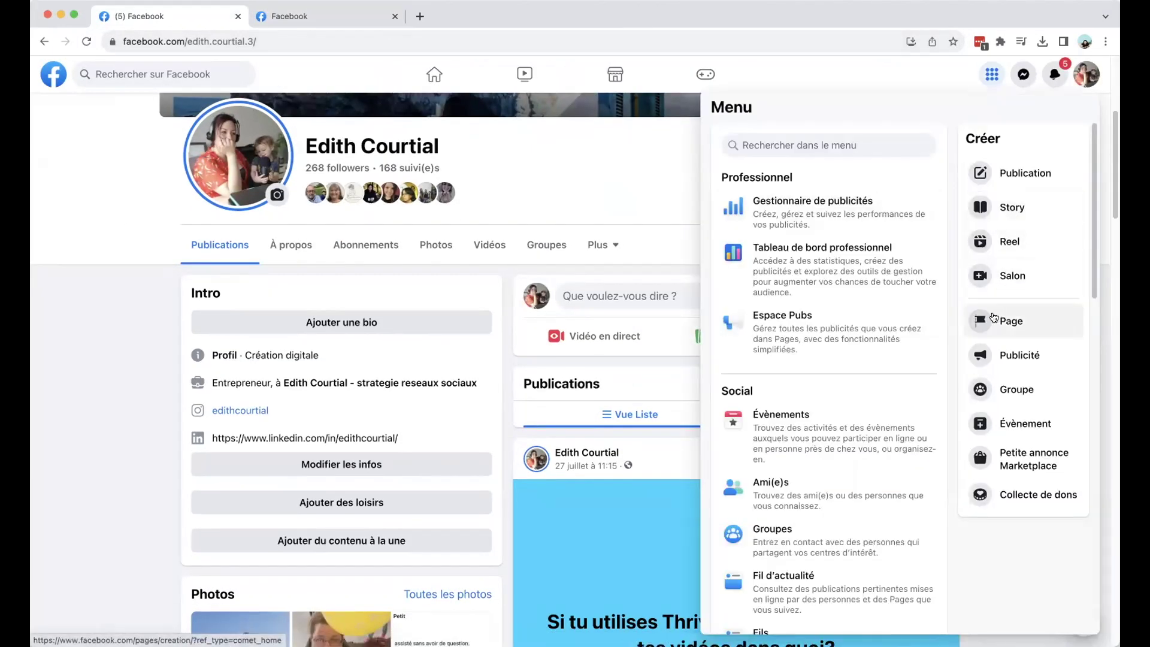
{"action": "left_click", "coordinate": [1005, 317]}
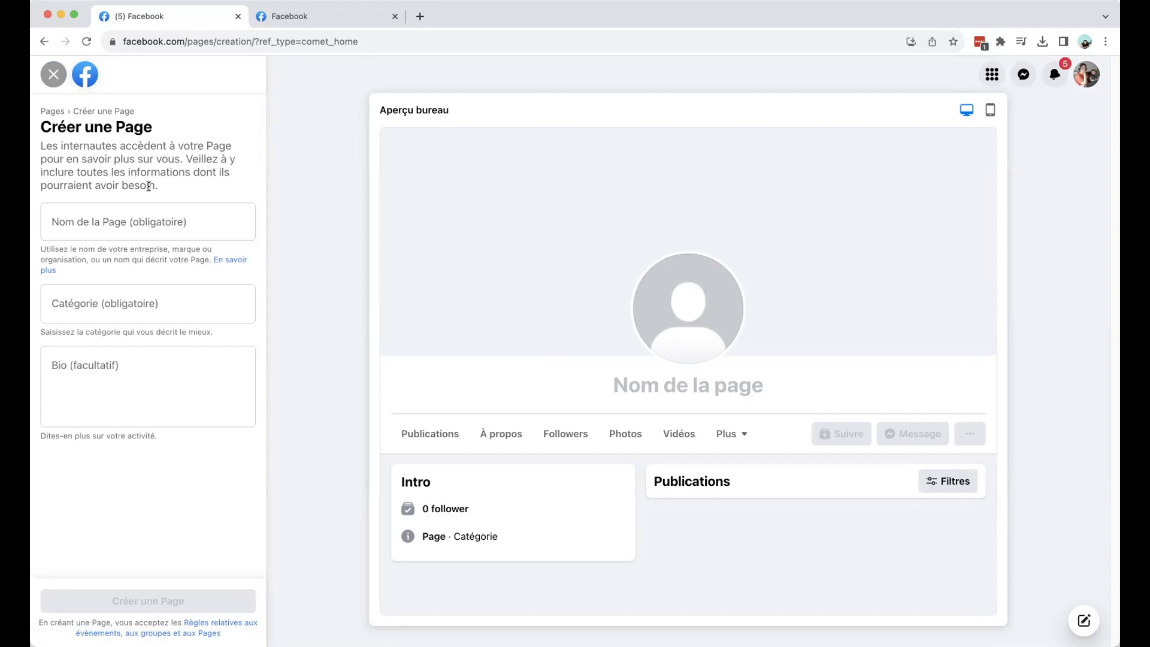
{"action": "left_click", "coordinate": [106, 220]}
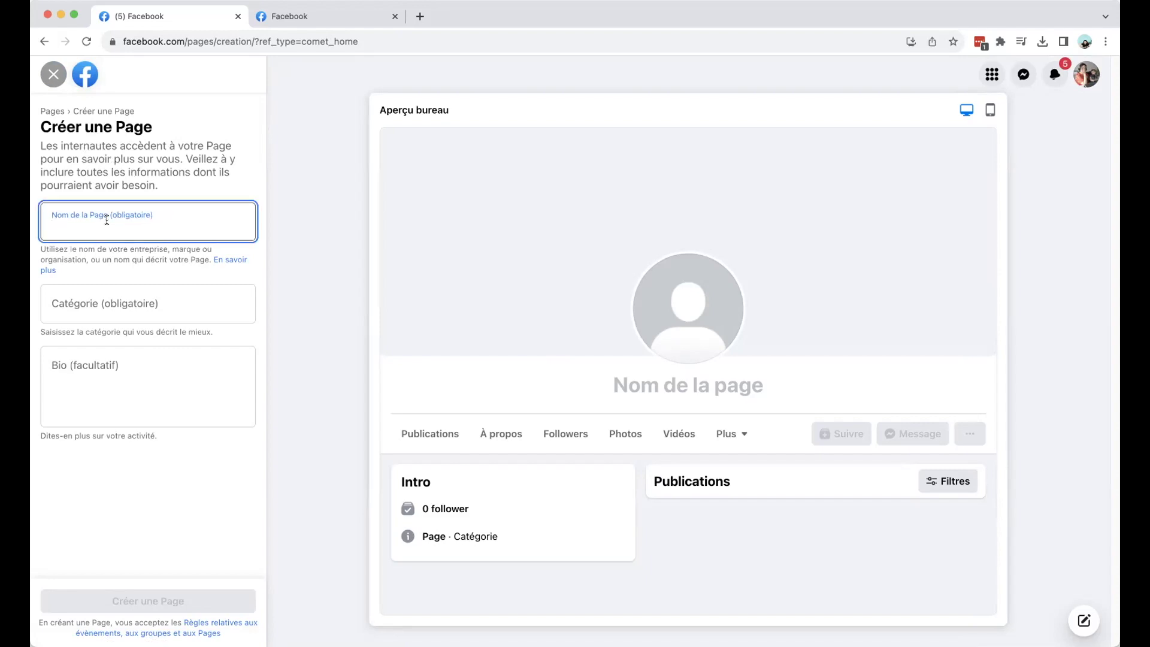
{"action": "type", "text": "Nomprofessionnel"}
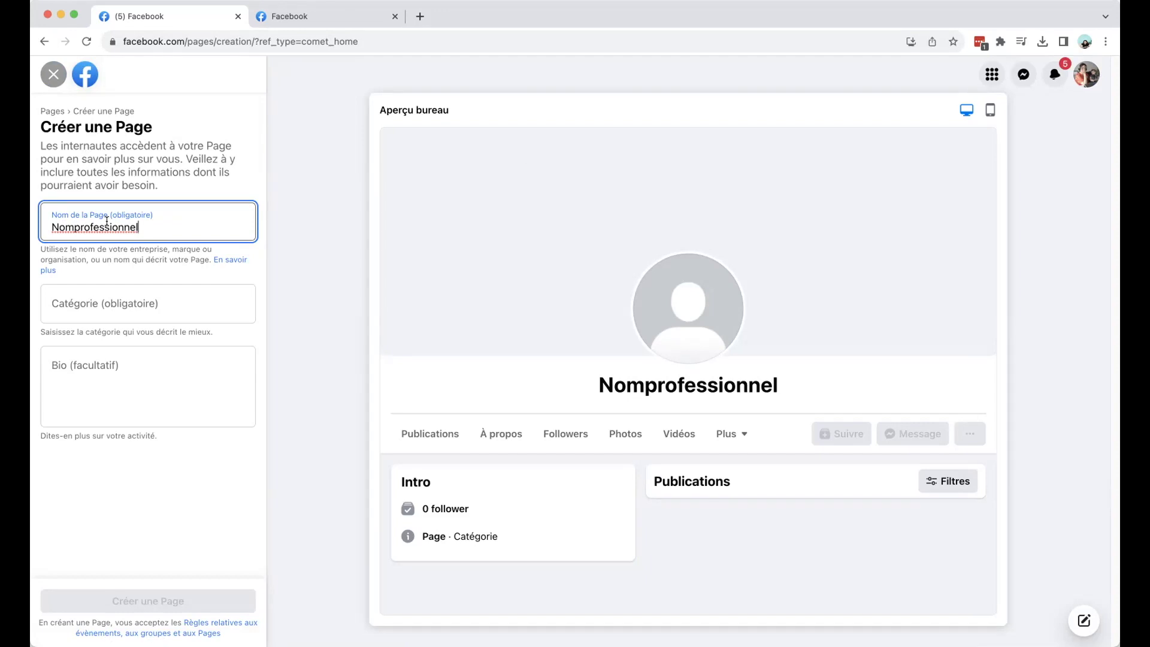
{"action": "left_click", "coordinate": [267, 16]}
Search the Page categories for "auteur" and clear the search.
{"action": "left_click", "coordinate": [141, 299]}
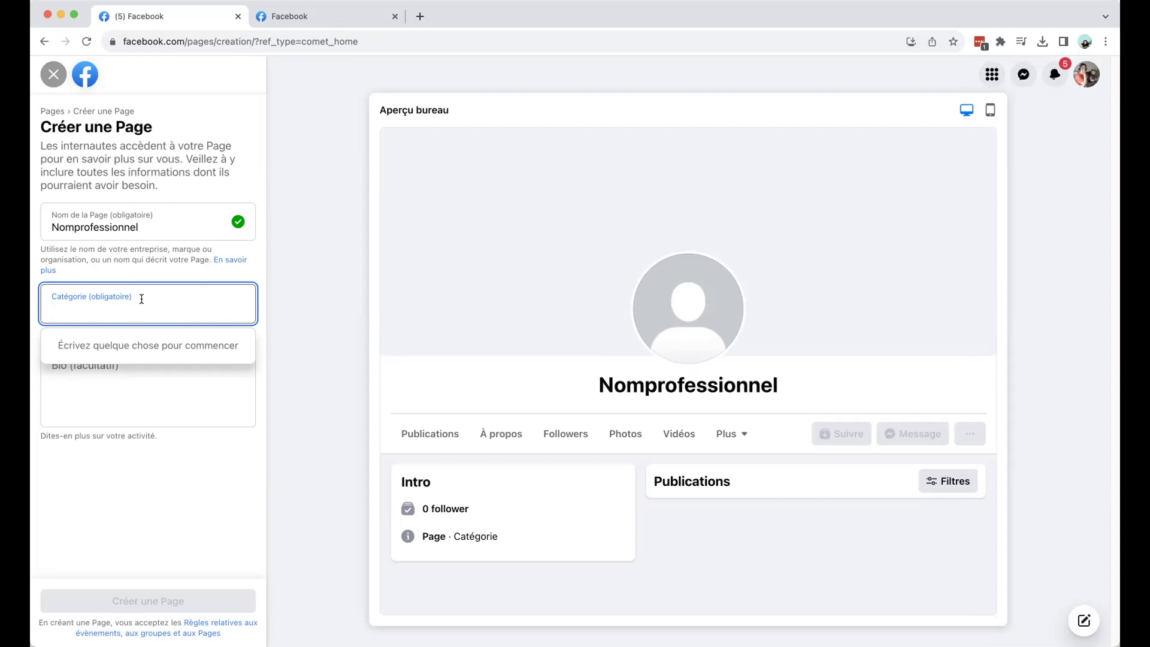
{"action": "type", "text": "auteur"}
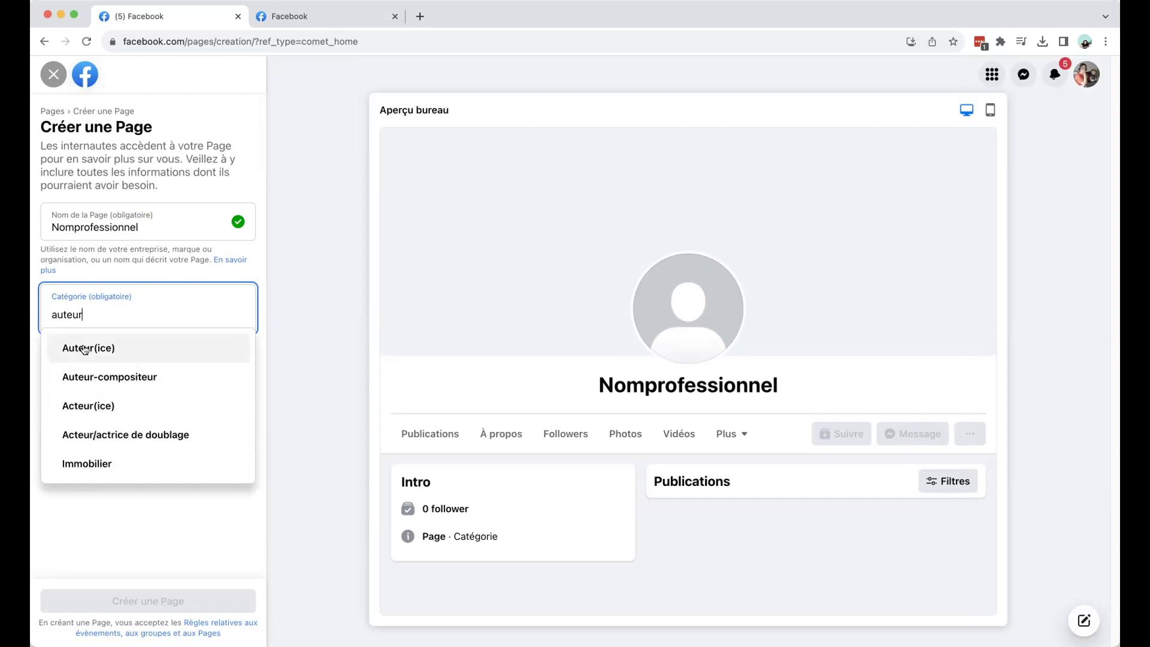
{"action": "key", "text": "BackSpace"}
{"action": "key", "text": "BackSpace"}
{"action": "key", "text": "BackSpace"}
{"action": "key", "text": "BackSpace"}
{"action": "key", "text": "BackSpace"}
{"action": "key", "text": "BackSpace"}
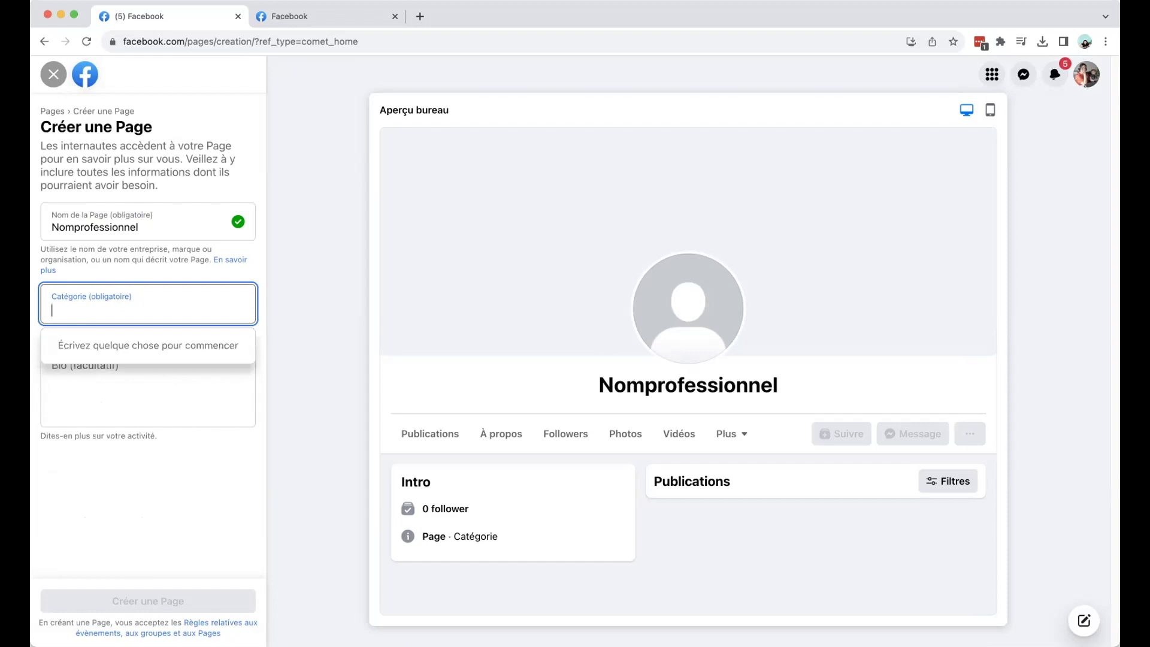
Search the Page categories for "gestionnaire de medias" and clear the search.
{"action": "type", "text": "gestionnai"}
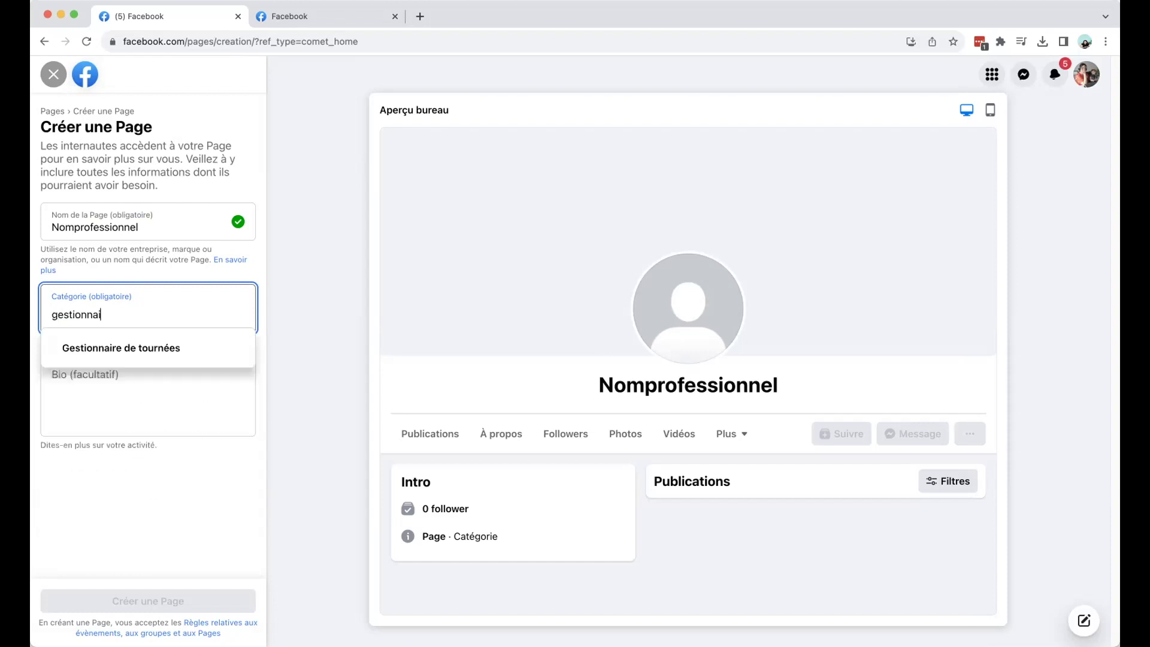
{"action": "type", "text": "re de medias"}
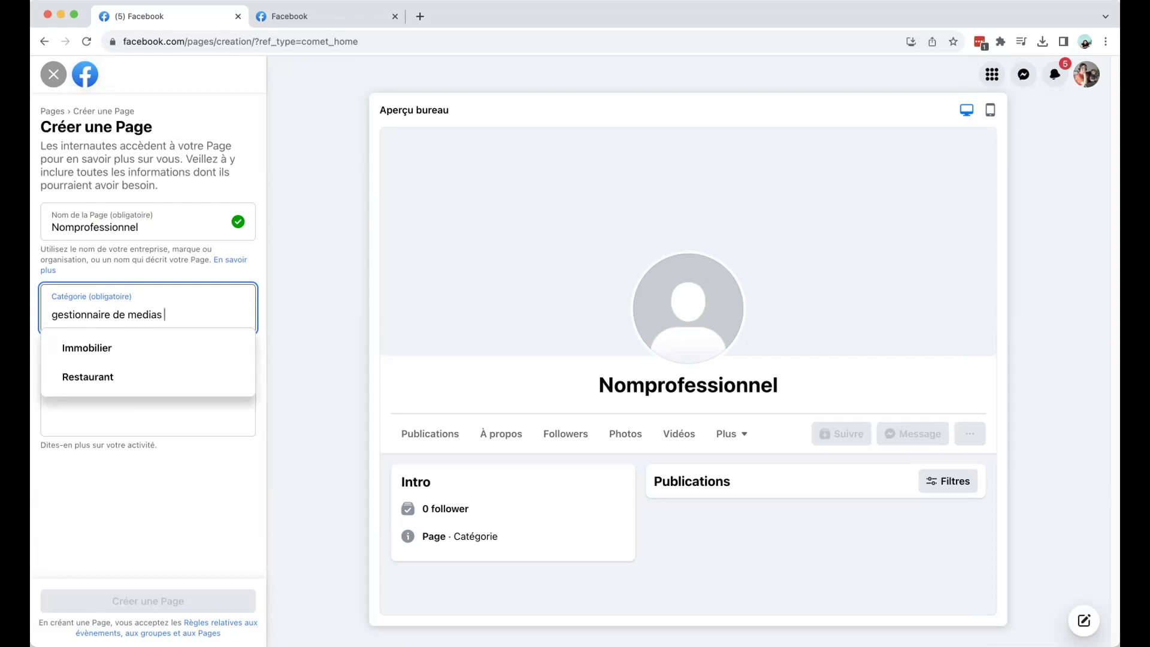
{"action": "key", "text": "BackSpace"}
{"action": "key", "text": "BackSpace"}
{"action": "key", "text": "BackSpace"}
{"action": "key", "text": "BackSpace"}
{"action": "key", "text": "BackSpace"}
{"action": "key", "text": "BackSpace"}
{"action": "key", "text": "BackSpace"}
{"action": "key", "text": "BackSpace"}
{"action": "key", "text": "BackSpace"}
{"action": "key", "text": "BackSpace"}
{"action": "key", "text": "BackSpace"}
{"action": "key", "text": "BackSpace"}
{"action": "key", "text": "BackSpace"}
{"action": "key", "text": "BackSpace"}
{"action": "key", "text": "BackSpace"}
{"action": "key", "text": "BackSpace"}
{"action": "key", "text": "BackSpace"}
{"action": "key", "text": "BackSpace"}
{"action": "key", "text": "BackSpace"}
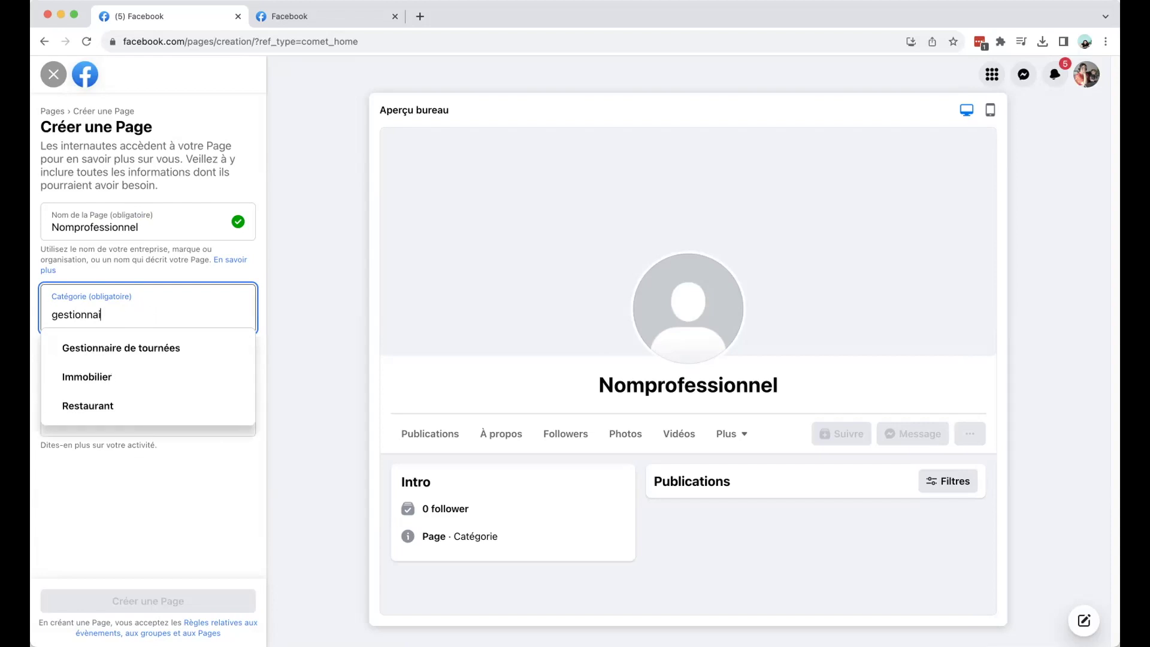
{"action": "key", "text": "BackSpace"}
{"action": "key", "text": "BackSpace"}
{"action": "key", "text": "BackSpace"}
{"action": "key", "text": "BackSpace"}
Search the Page categories for "marketing", look through the suggestions, and clear the search.
{"action": "type", "text": "marketing"}
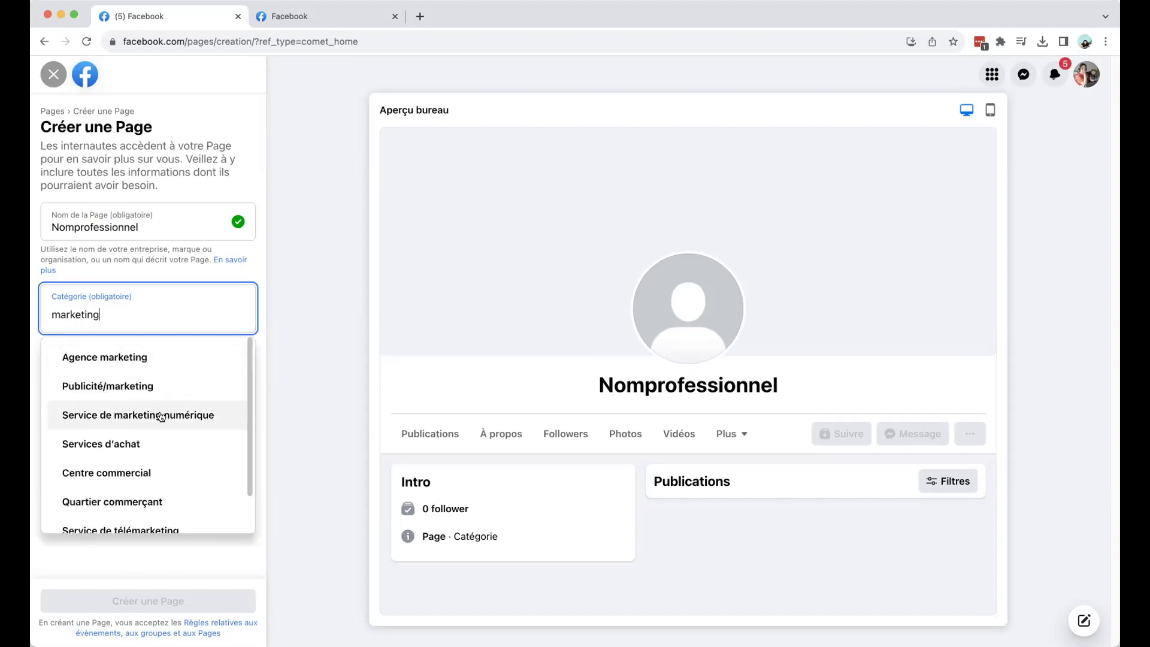
{"action": "scroll", "coordinate": [157, 419], "scroll_direction": "down", "scroll_amount": 2}
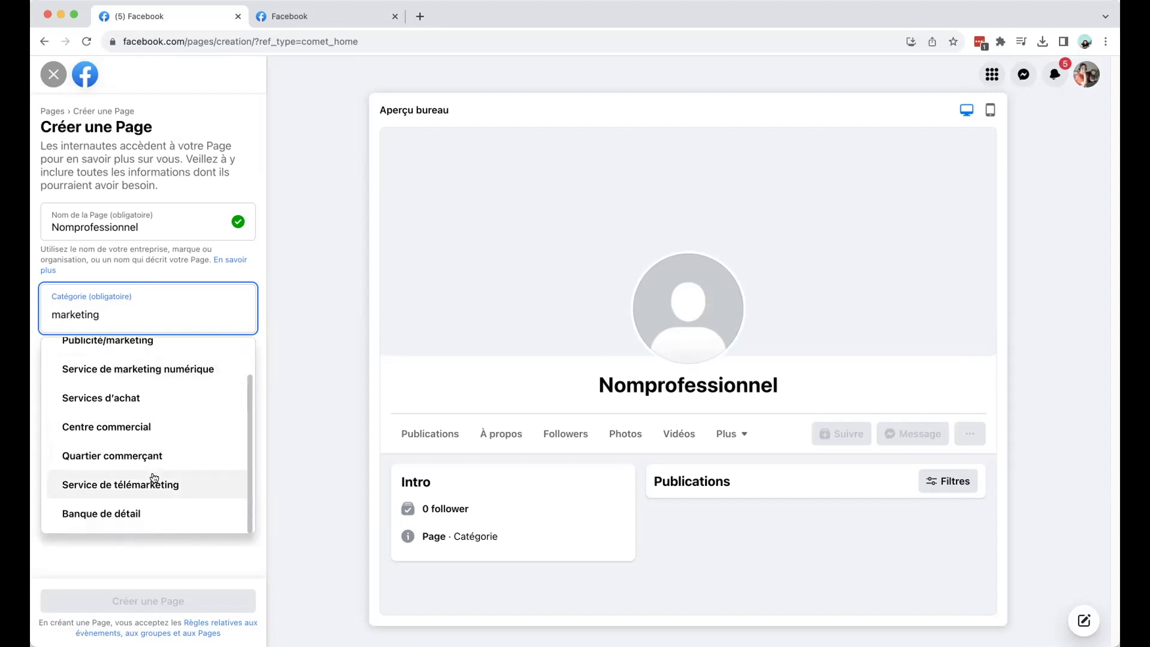
{"action": "key", "text": "BackSpace"}
{"action": "key", "text": "BackSpace"}
{"action": "key", "text": "BackSpace"}
{"action": "key", "text": "BackSpace"}
{"action": "key", "text": "BackSpace"}
{"action": "key", "text": "BackSpace"}
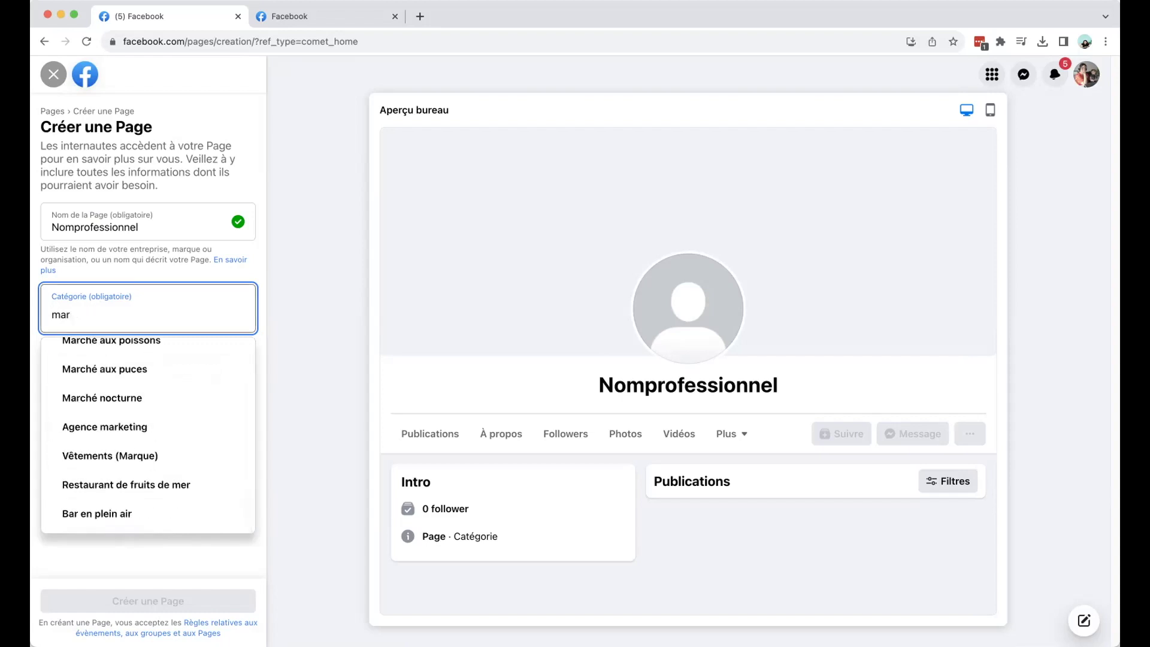
{"action": "key", "text": "BackSpace"}
{"action": "key", "text": "BackSpace"}
{"action": "key", "text": "BackSpace"}
Search the Page categories for "coach" and "therapeute" to compare the suggestions.
{"action": "type", "text": "coach"}
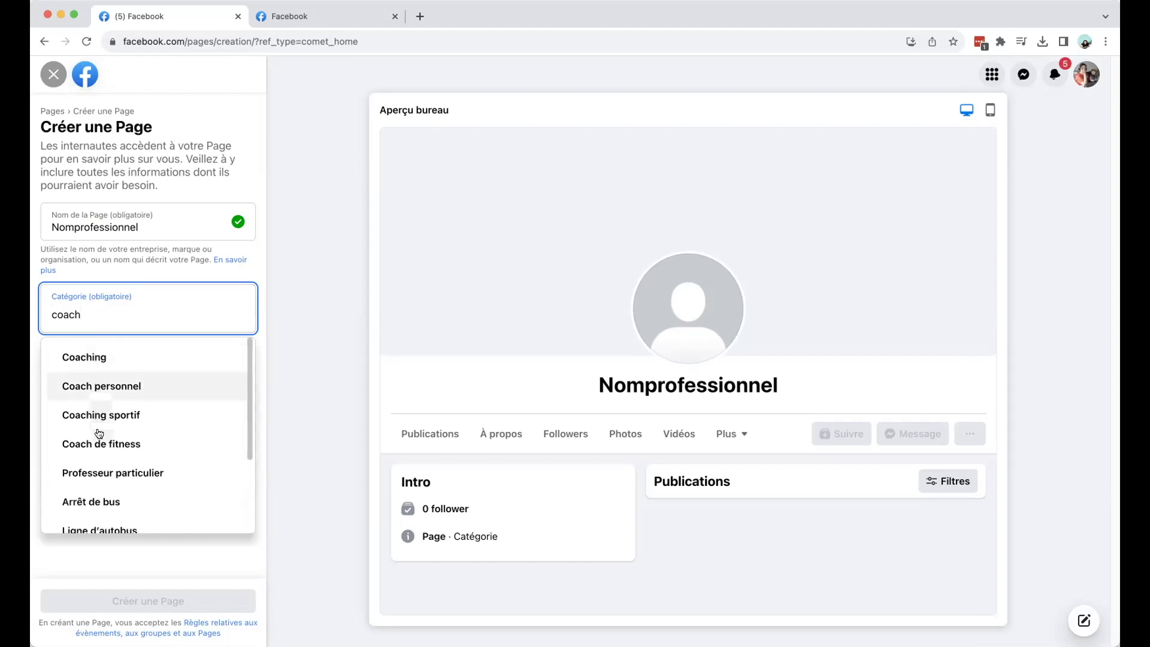
{"action": "scroll", "coordinate": [100, 437], "scroll_direction": "down", "scroll_amount": 2}
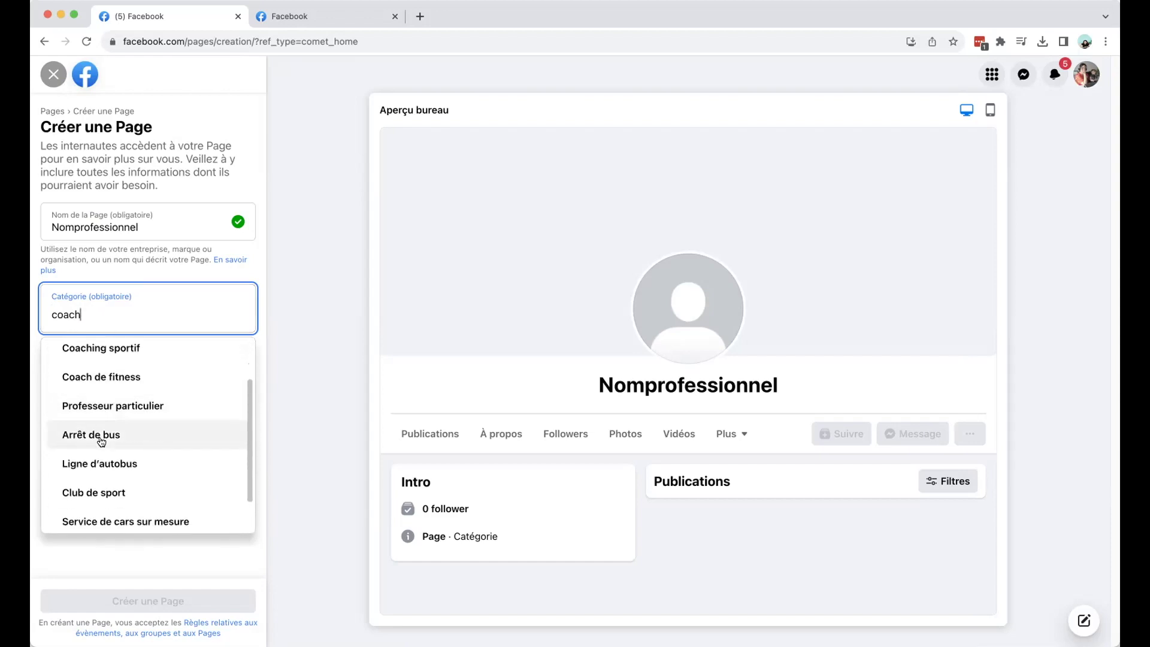
{"action": "double_click", "coordinate": [84, 312]}
{"action": "type", "text": "therapeute"}
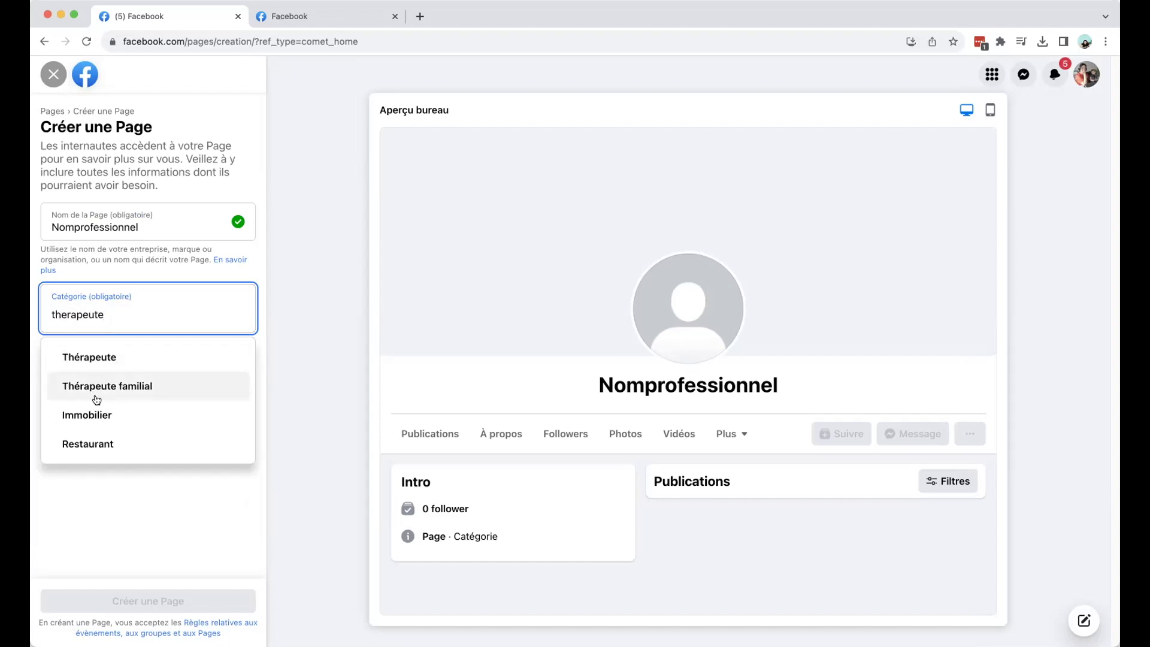
Search the Page categories for "photogra" and "boutique" and look through the suggestions.
{"action": "double_click", "coordinate": [102, 313]}
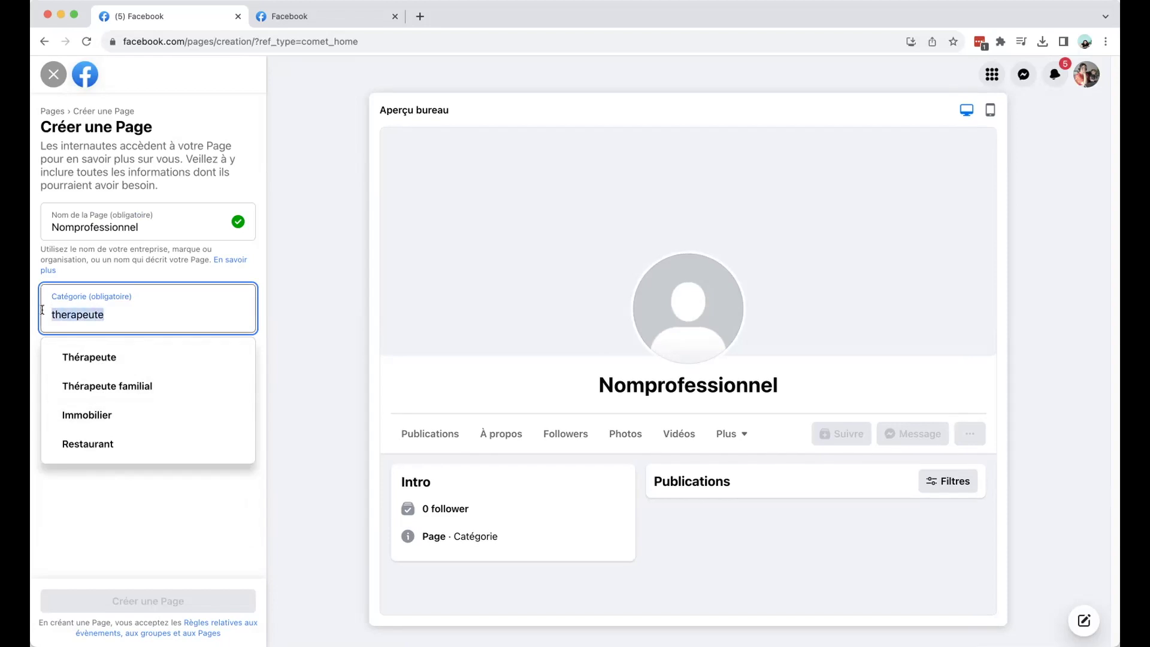
{"action": "type", "text": "photogra"}
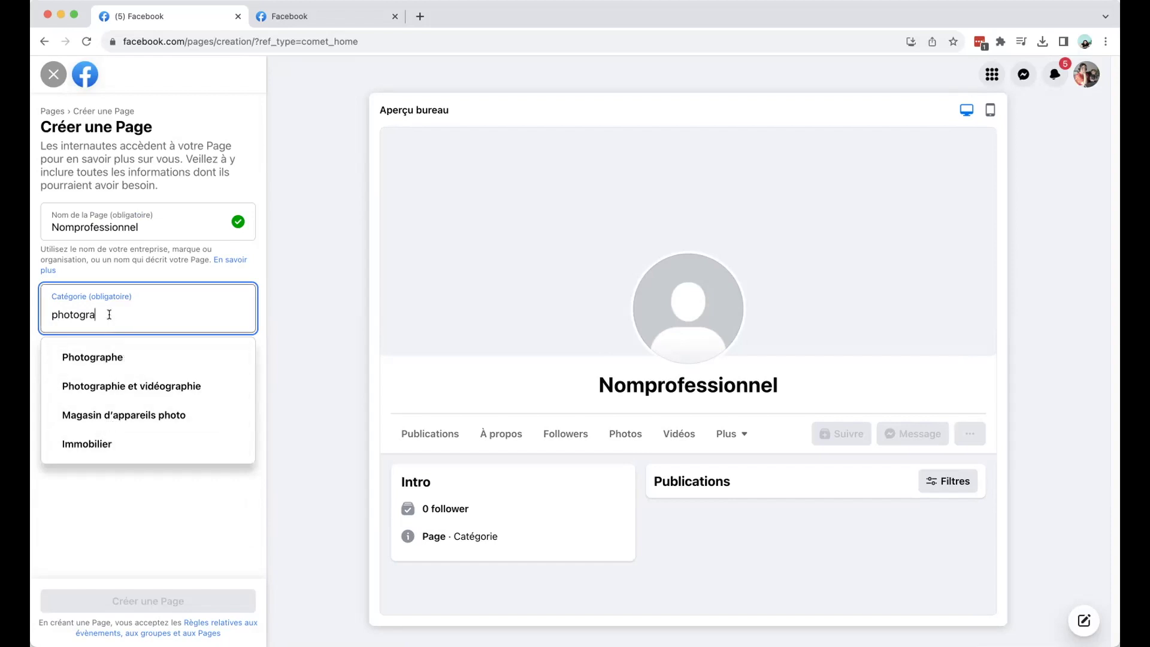
{"action": "left_click_drag", "start_coordinate": [112, 315], "coordinate": [41, 314]}
{"action": "type", "text": "boutique"}
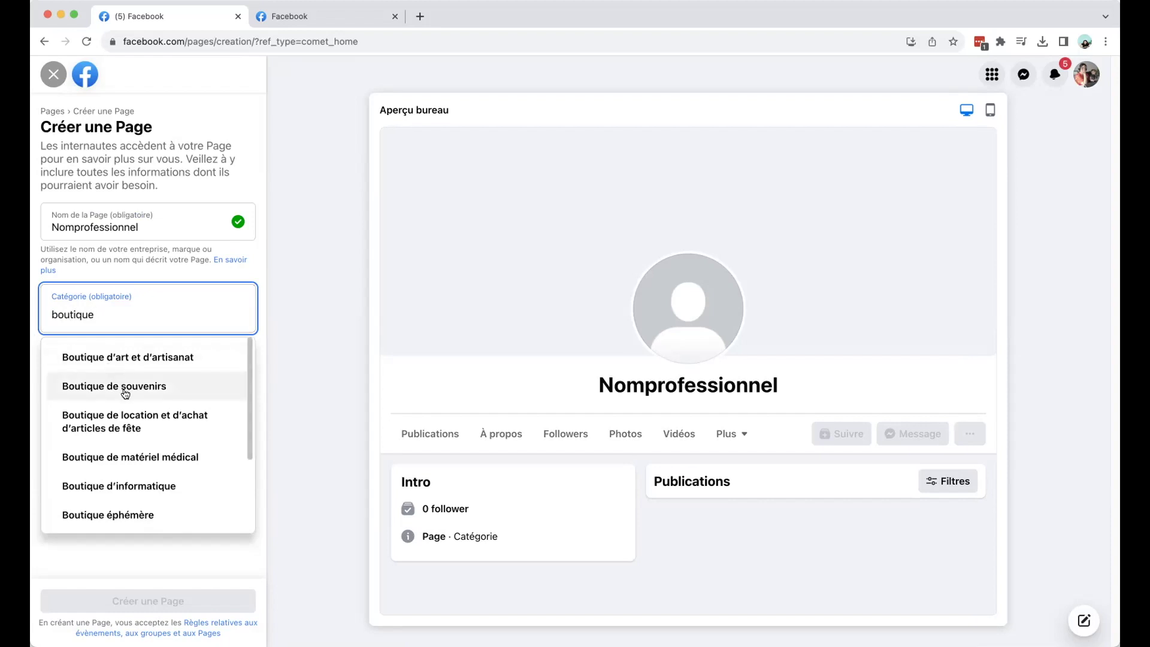
{"action": "scroll", "coordinate": [124, 394], "scroll_direction": "down", "scroll_amount": 2}
{"action": "scroll", "coordinate": [124, 394], "scroll_direction": "down", "scroll_amount": 3}
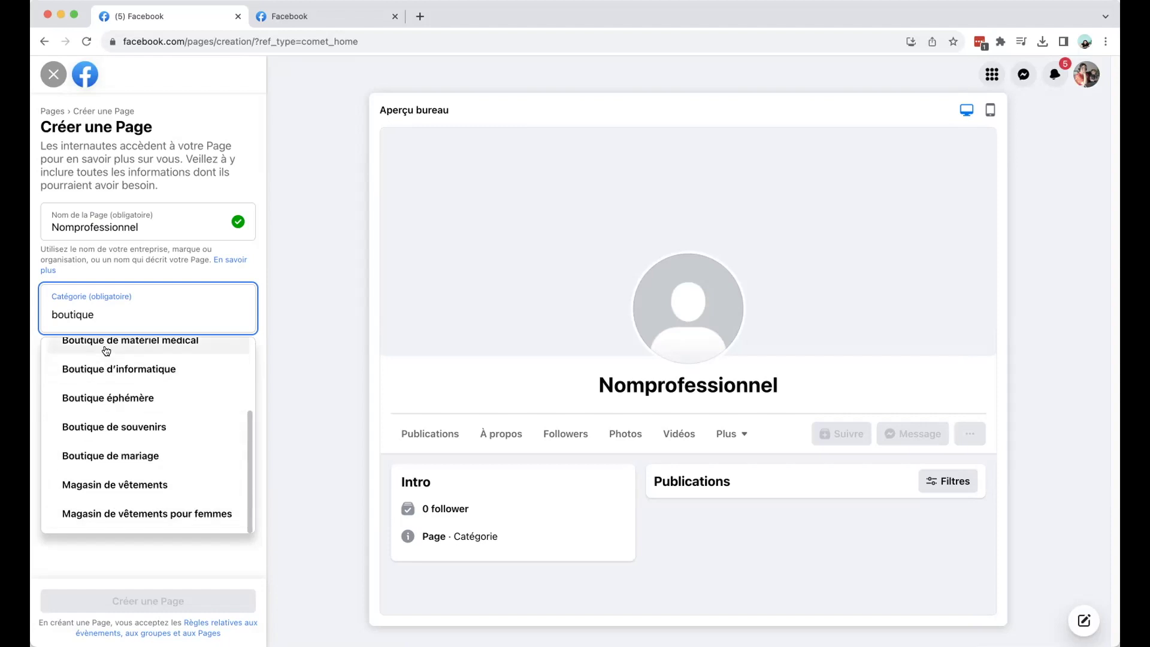
Try the category terms "autrice" and "auteur", and set the Page category to Auteur(ice).
{"action": "left_click_drag", "start_coordinate": [108, 322], "coordinate": [42, 315]}
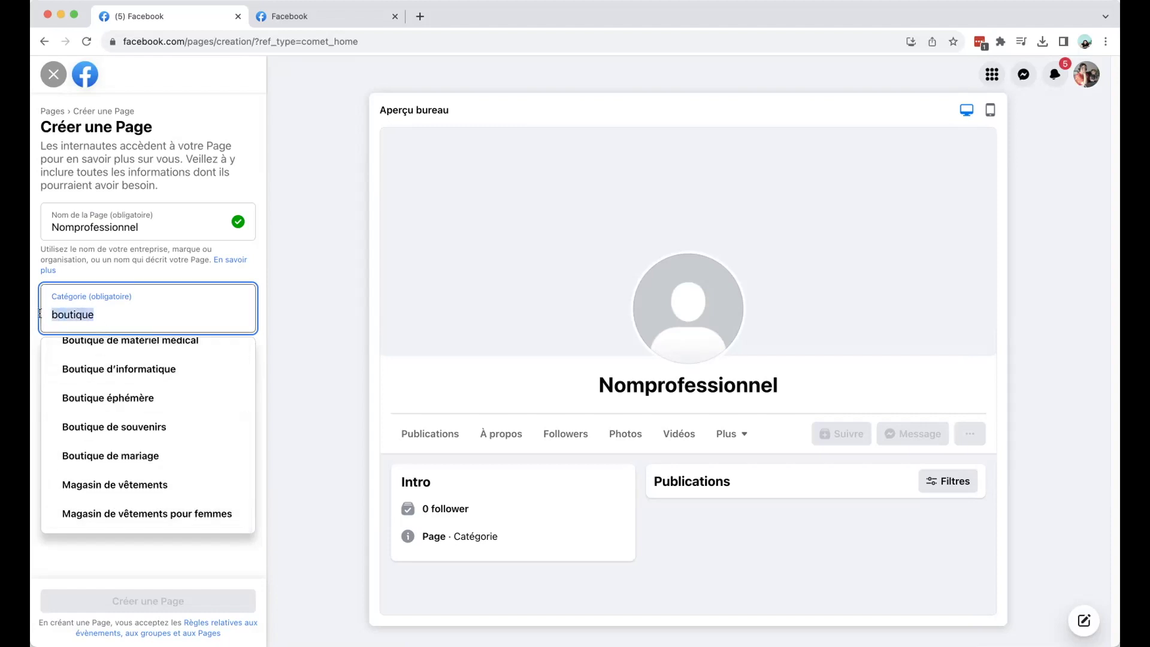
{"action": "type", "text": "autr"}
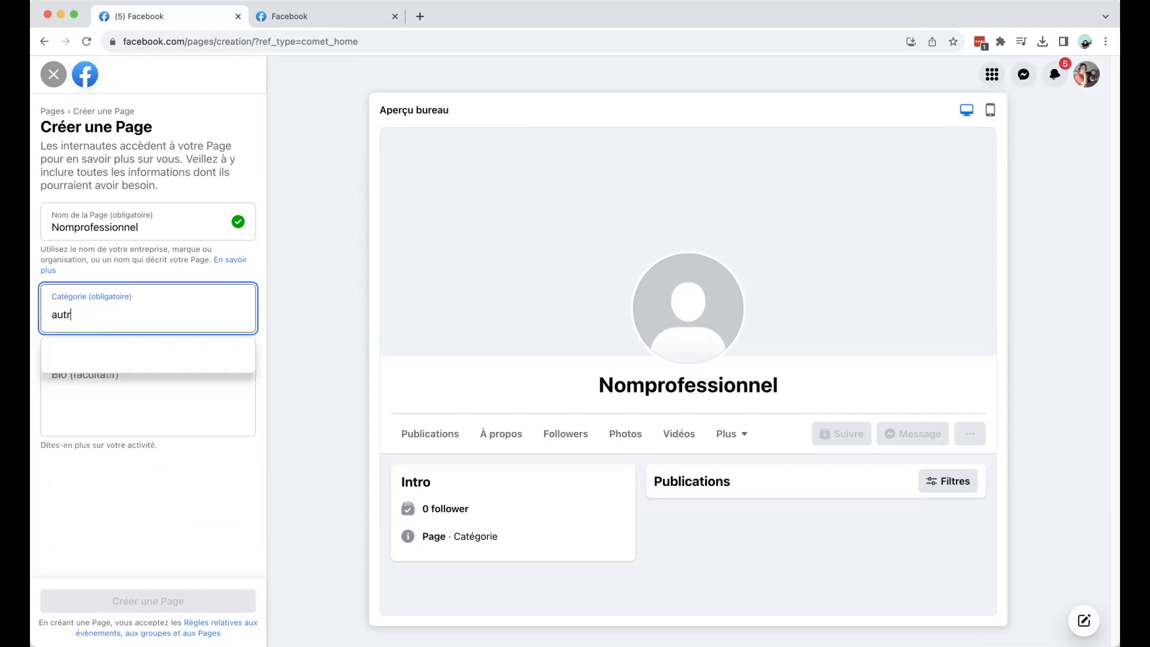
{"action": "type", "text": "ice"}
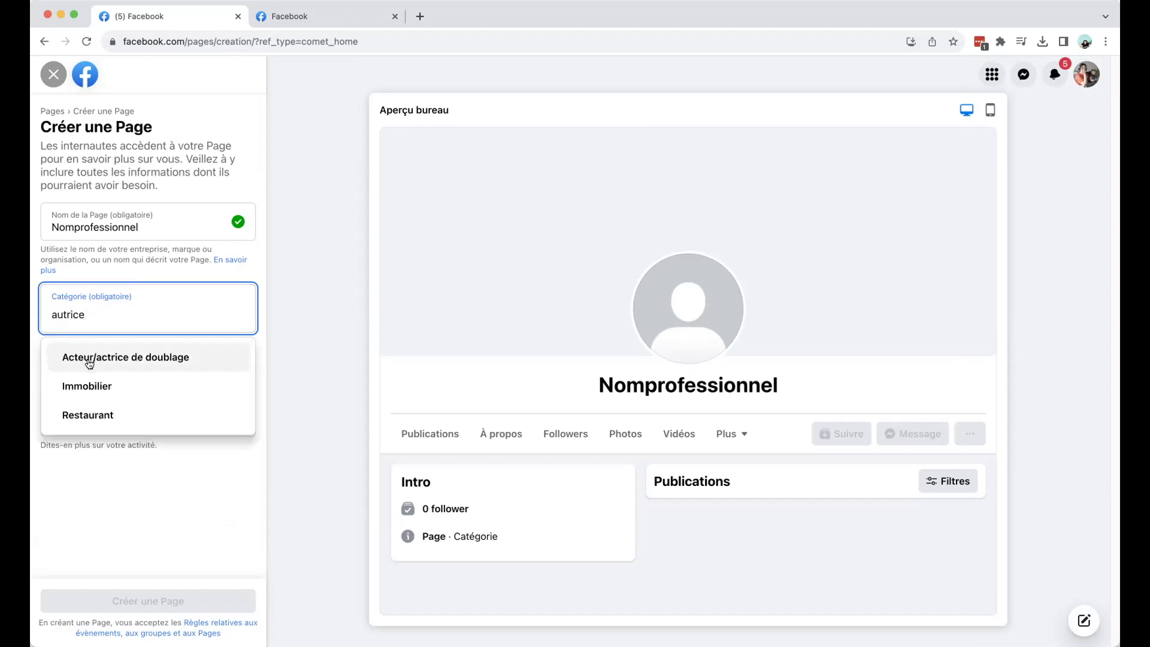
{"action": "key", "text": "BackSpace"}
{"action": "key", "text": "BackSpace"}
{"action": "key", "text": "BackSpace"}
{"action": "key", "text": "BackSpace"}
{"action": "type", "text": "eur"}
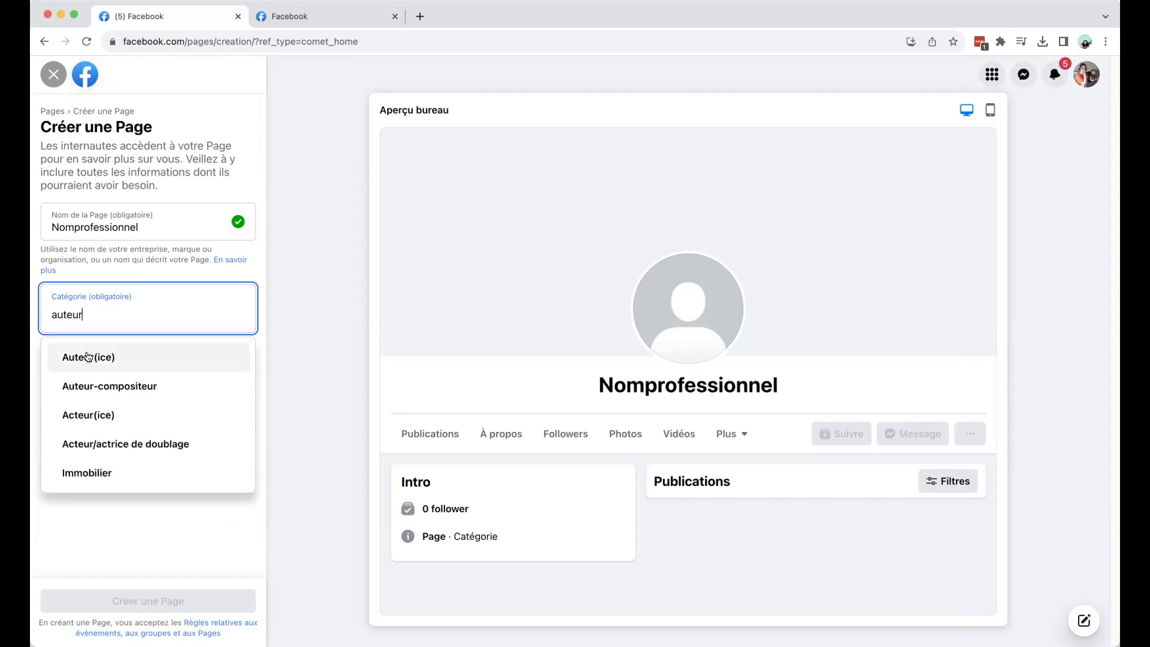
{"action": "left_click", "coordinate": [85, 354]}
Enter the Page bio "Autrice de romans policiers, autoéditée, de Longueuil".
{"action": "left_click", "coordinate": [83, 370]}
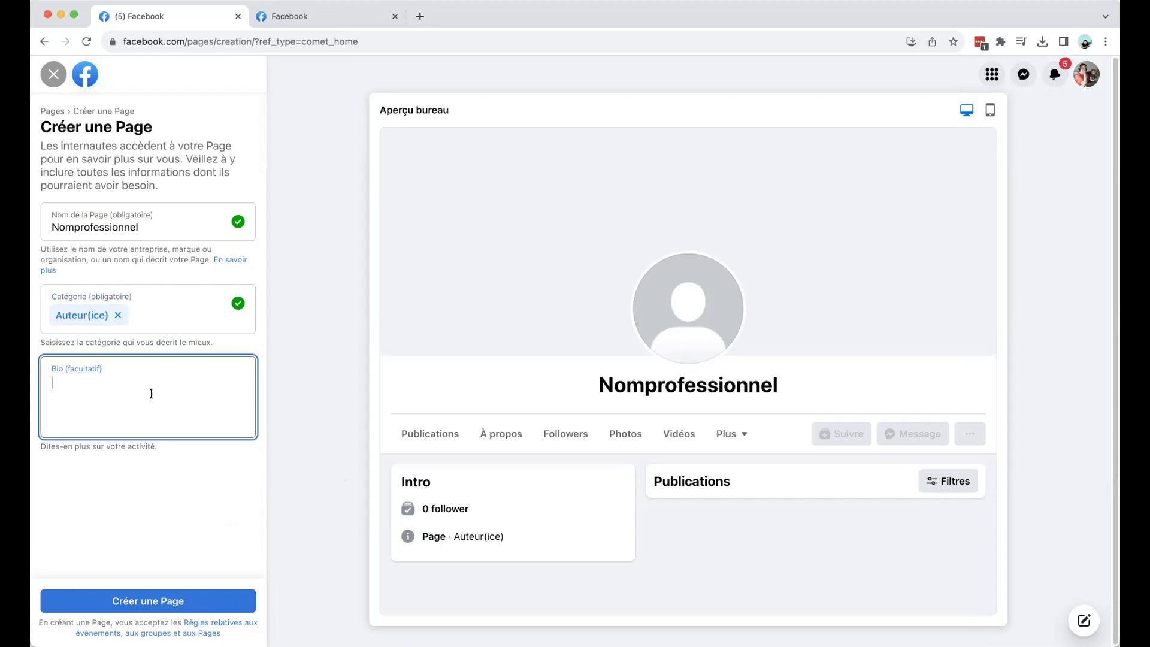
{"action": "type", "text": "Autrice de romans policiers, autoédi"}
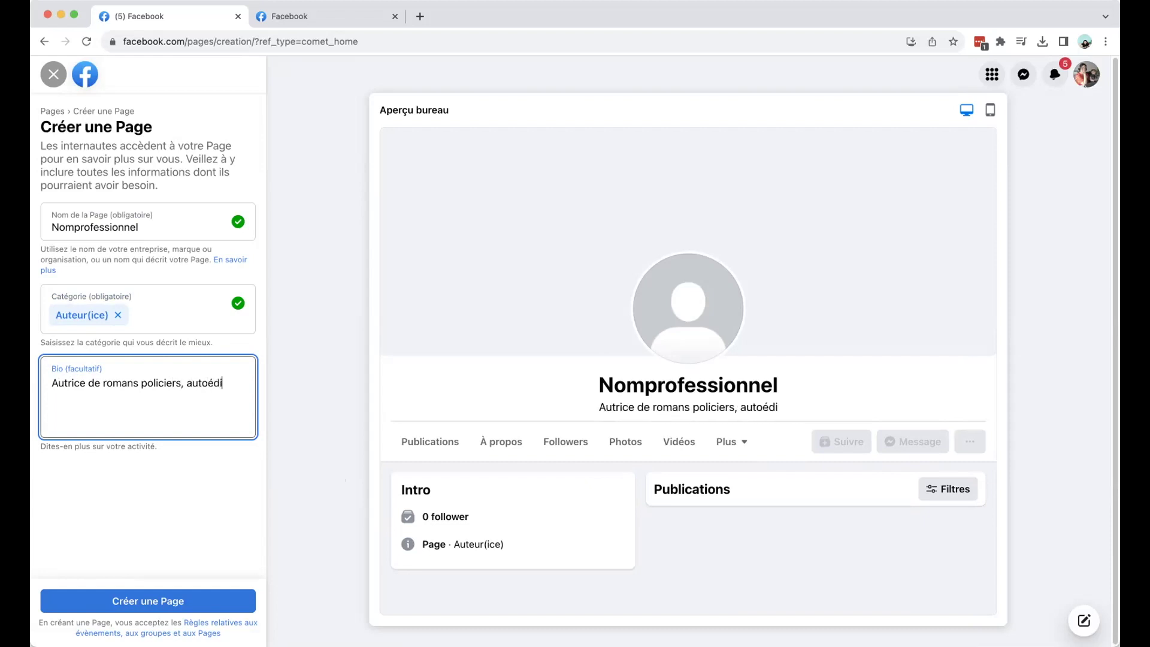
{"action": "type", "text": "tée, "}
{"action": "type", "text": "de Longueu"}
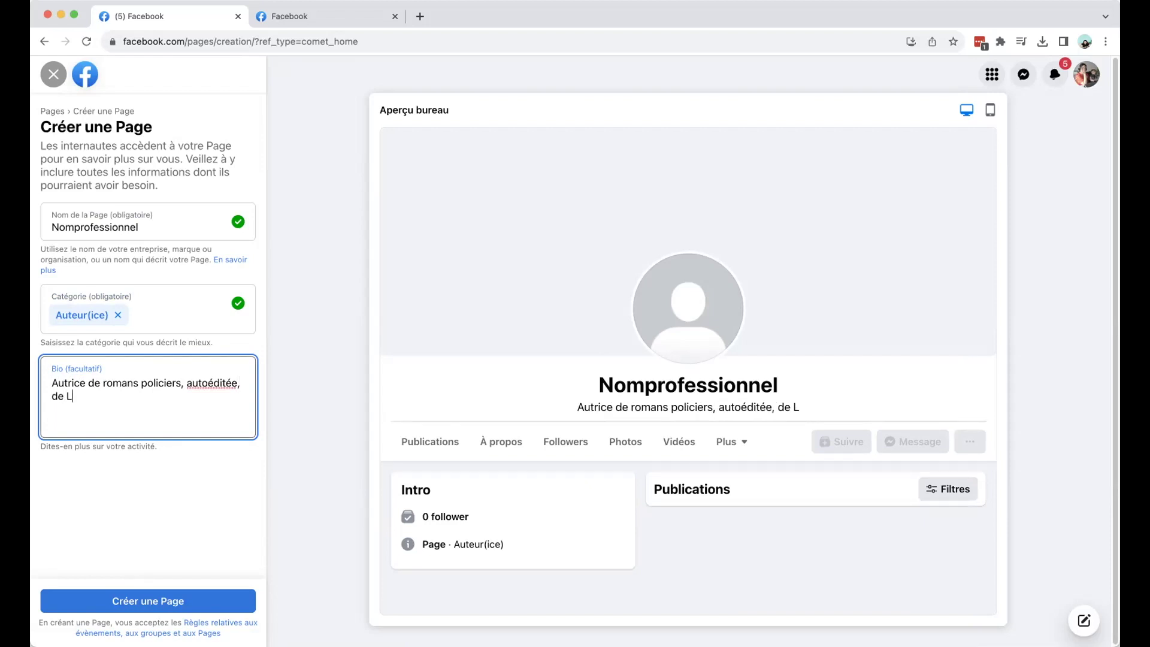
{"action": "type", "text": "il"}
{"action": "left_click", "coordinate": [170, 505]}
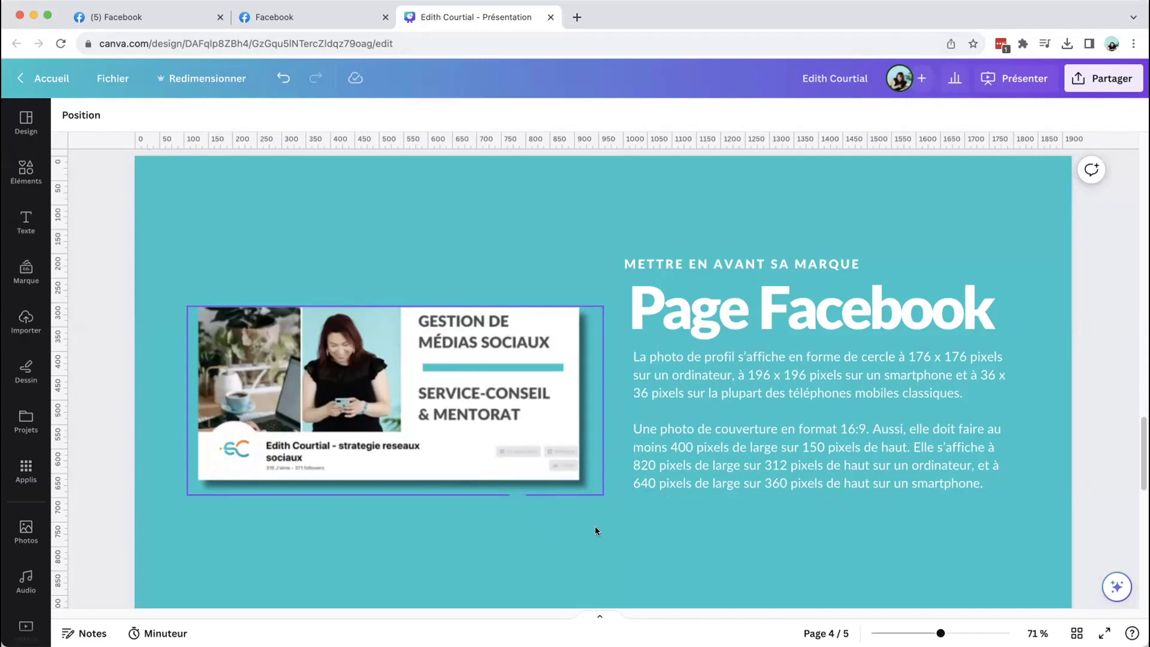
Review the profile and cover photo dimensions on the Page Facebook slide of the Canva presentation.
{"action": "left_click", "coordinate": [774, 536]}
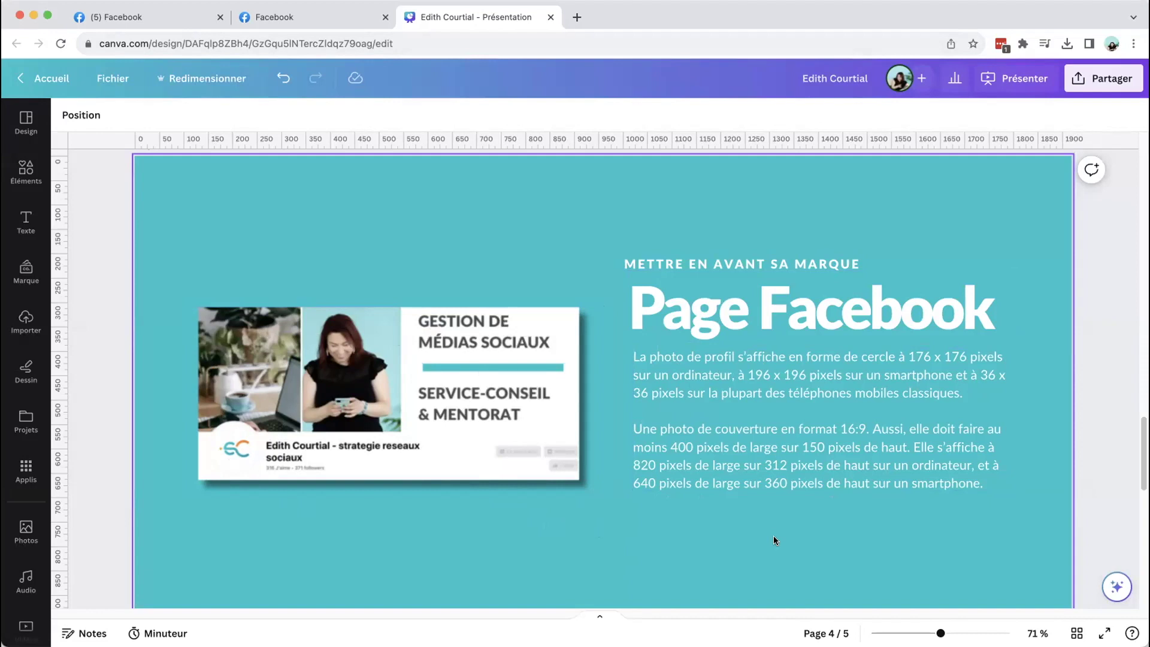
{"action": "scroll", "coordinate": [801, 517], "scroll_direction": "down", "scroll_amount": 2}
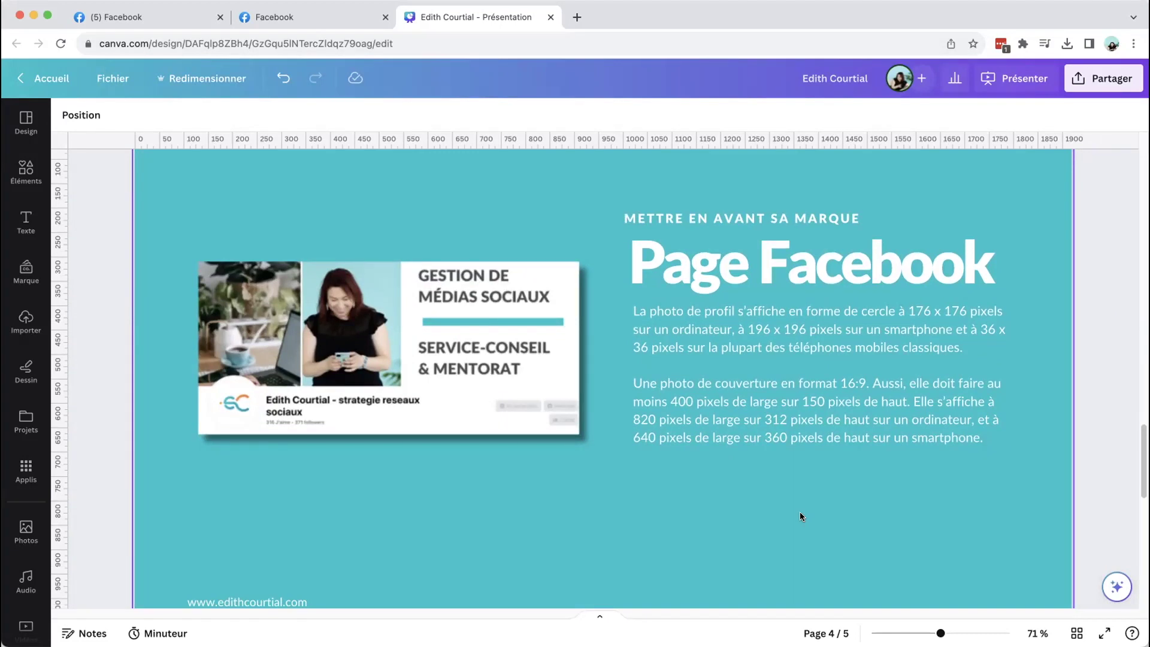
Switch to the existing business Page on Facebook and examine its cover photo, logo, Page name and posts.
{"action": "key", "text": "ctrl+shift+Tab"}
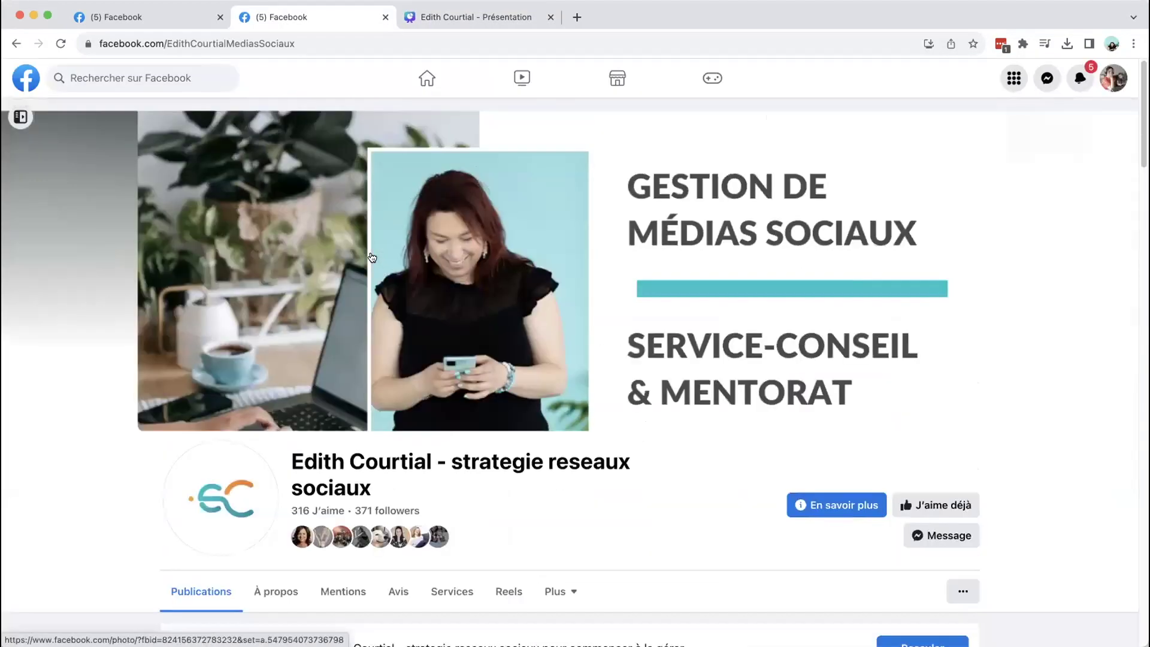
{"action": "scroll", "coordinate": [371, 258], "scroll_direction": "down", "scroll_amount": 7}
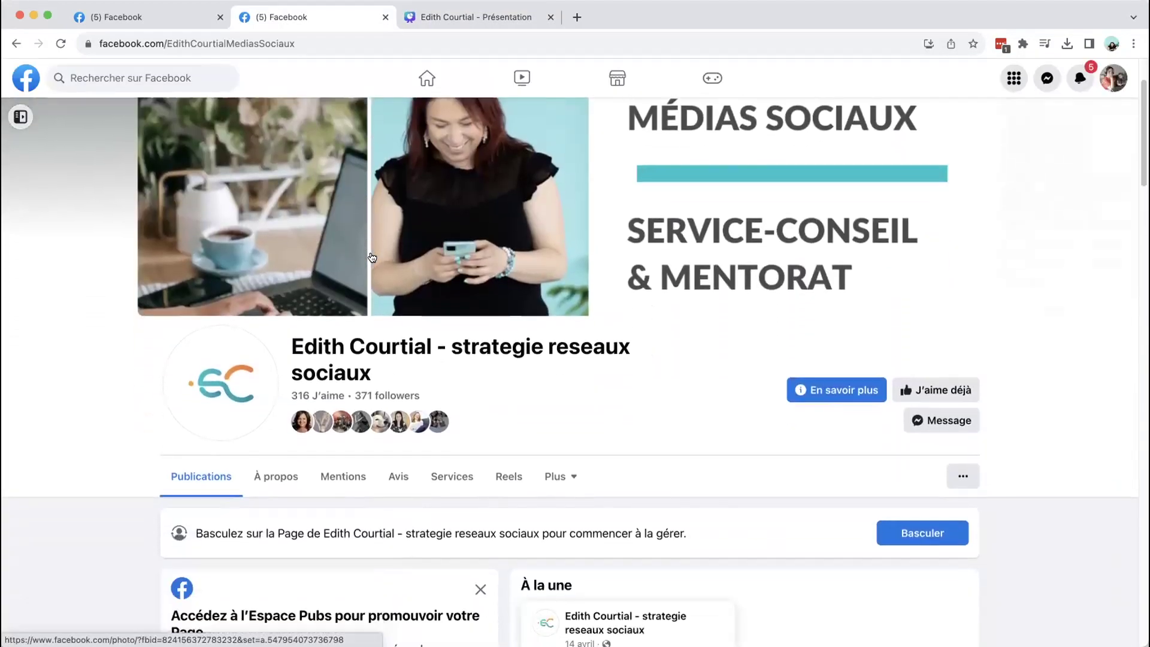
{"action": "scroll", "coordinate": [372, 254], "scroll_direction": "down", "scroll_amount": 8}
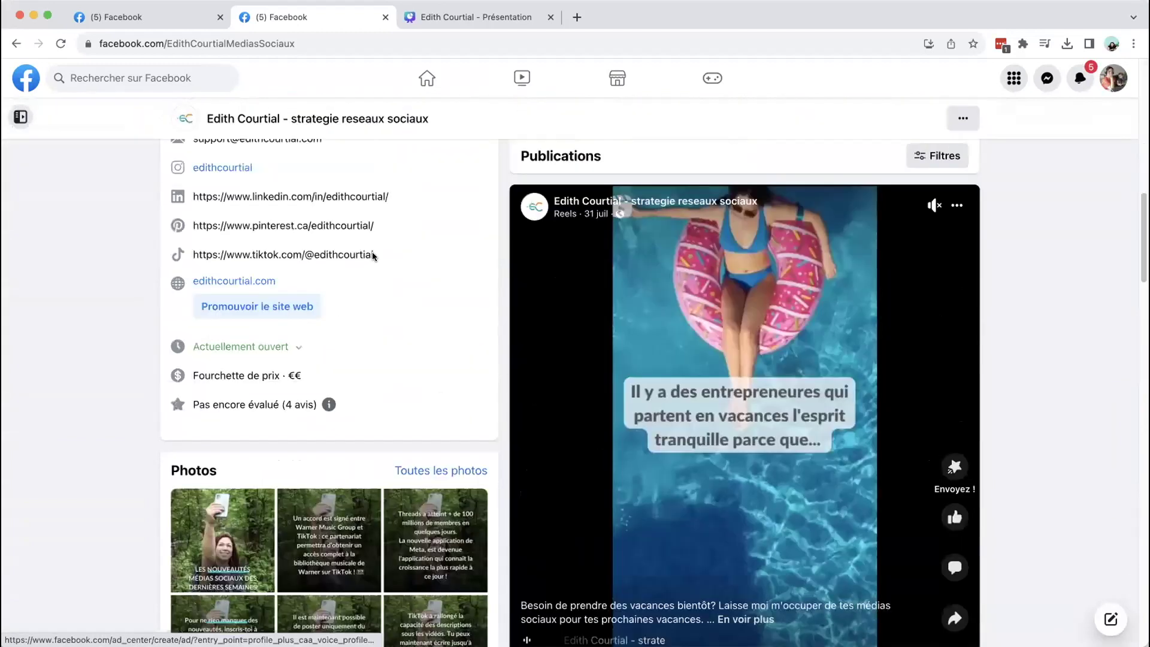
{"action": "scroll", "coordinate": [372, 252], "scroll_direction": "up", "scroll_amount": 15}
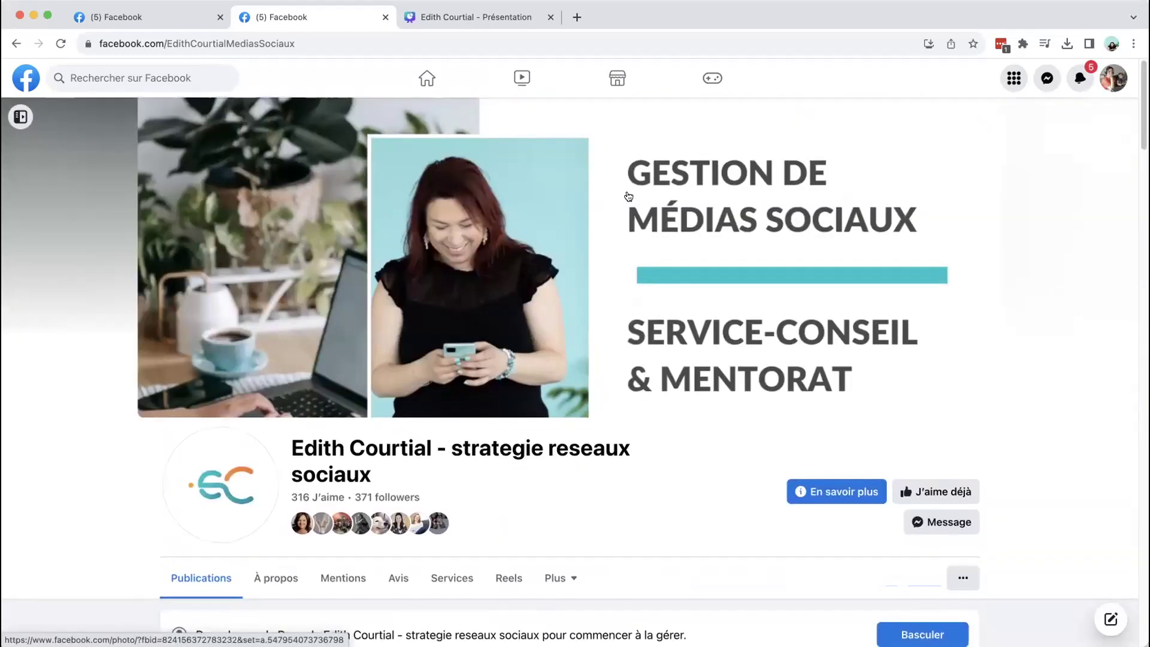
{"action": "scroll", "coordinate": [628, 195], "scroll_direction": "down", "scroll_amount": 3}
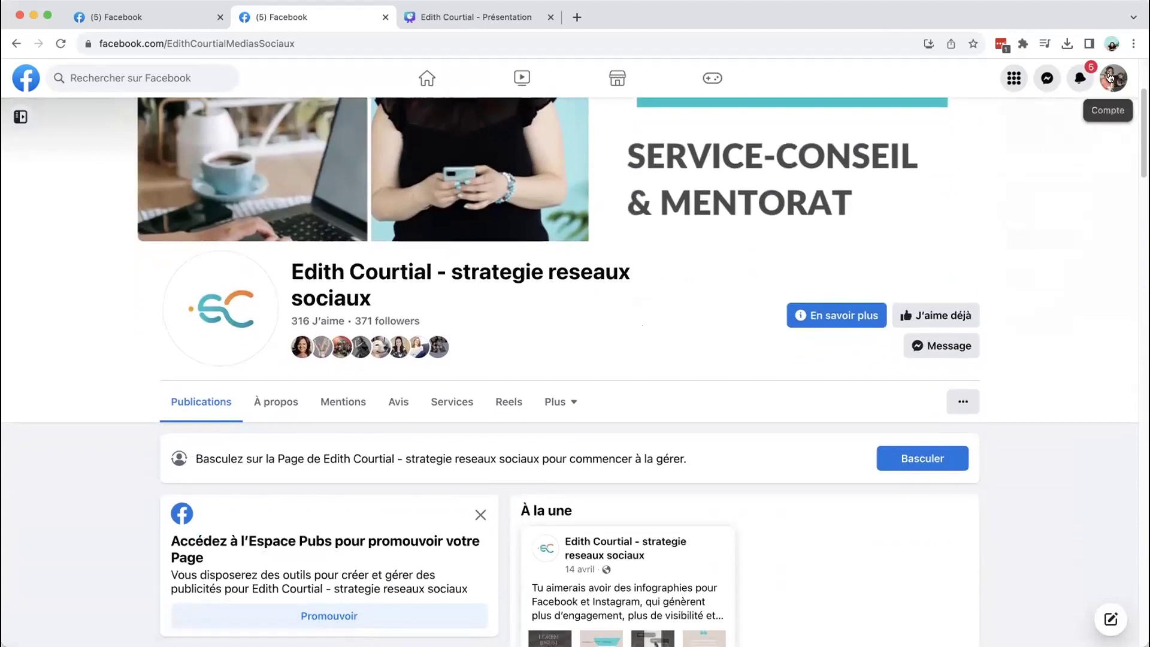
{"action": "scroll", "coordinate": [817, 273], "scroll_direction": "up", "scroll_amount": 2}
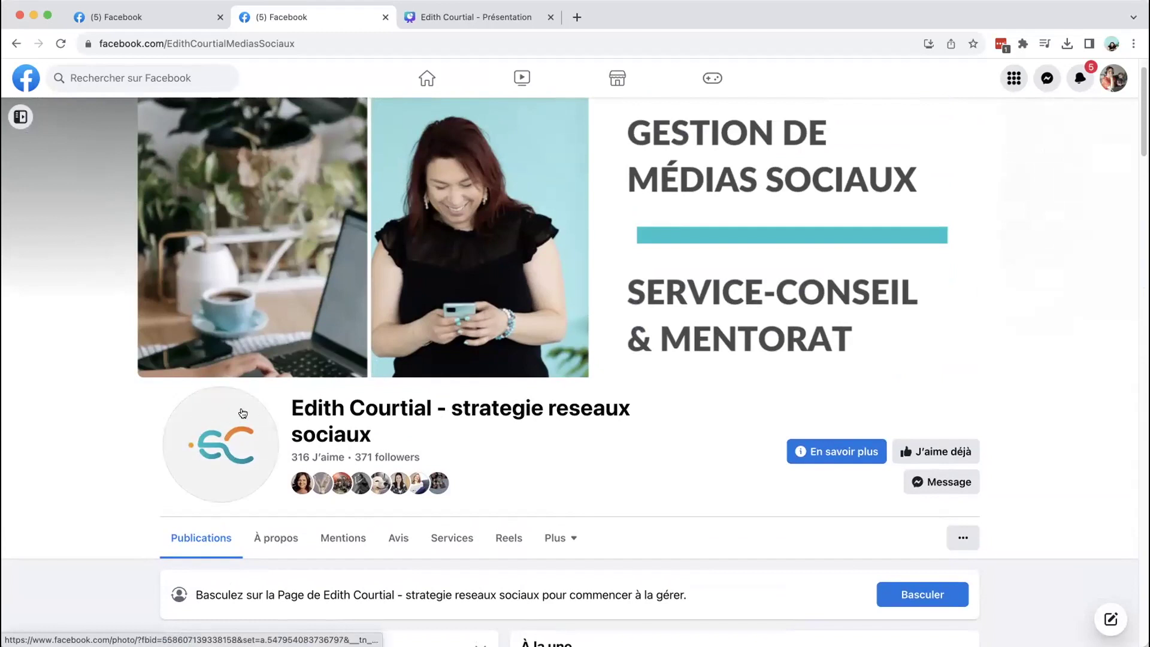
{"action": "left_click_drag", "start_coordinate": [291, 406], "coordinate": [373, 426]}
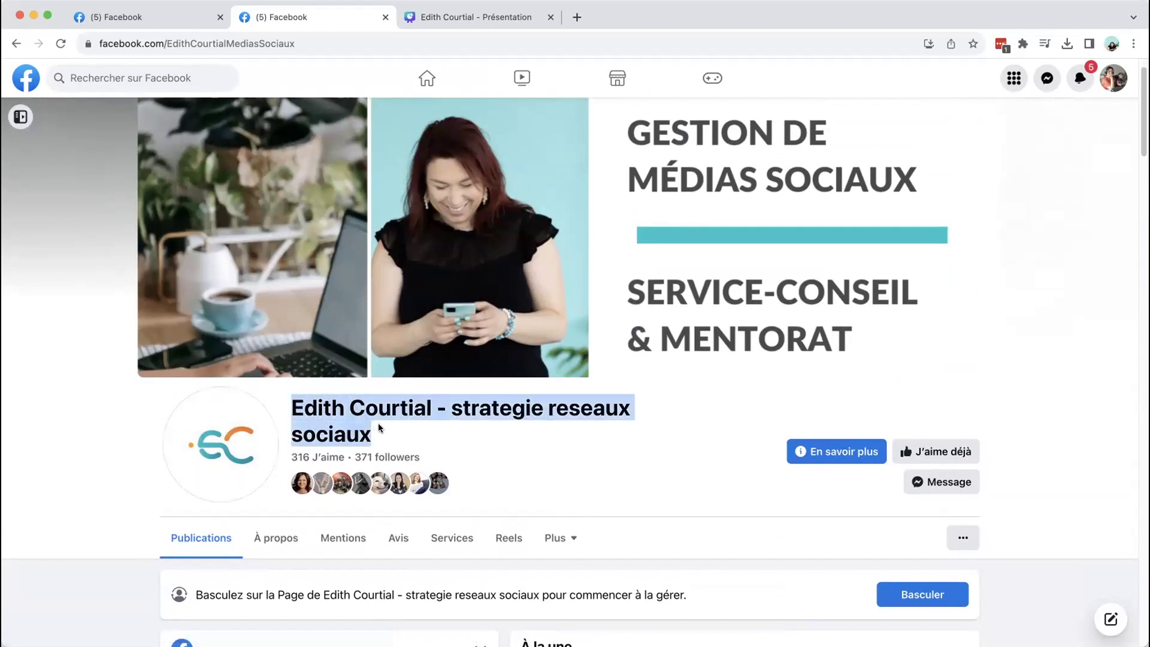
{"action": "left_click", "coordinate": [448, 410]}
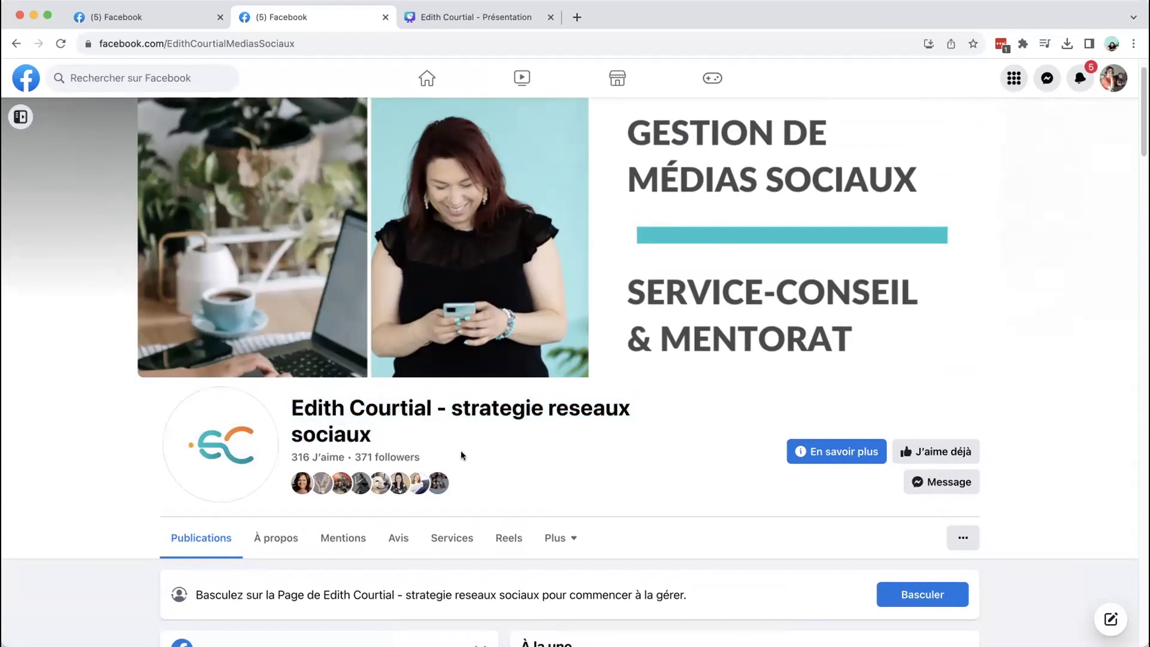
Open the business Page's À propos section and review its category, contact details, social links, opening hours and price range.
{"action": "left_click", "coordinate": [276, 537]}
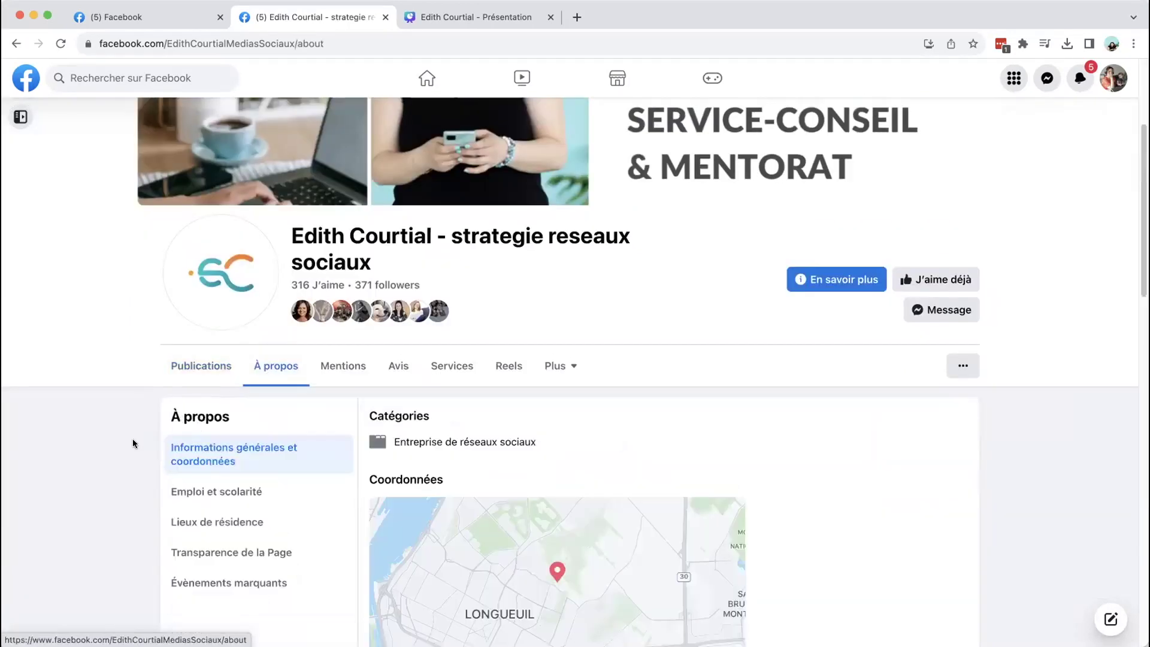
{"action": "scroll", "coordinate": [133, 441], "scroll_direction": "down", "scroll_amount": 2}
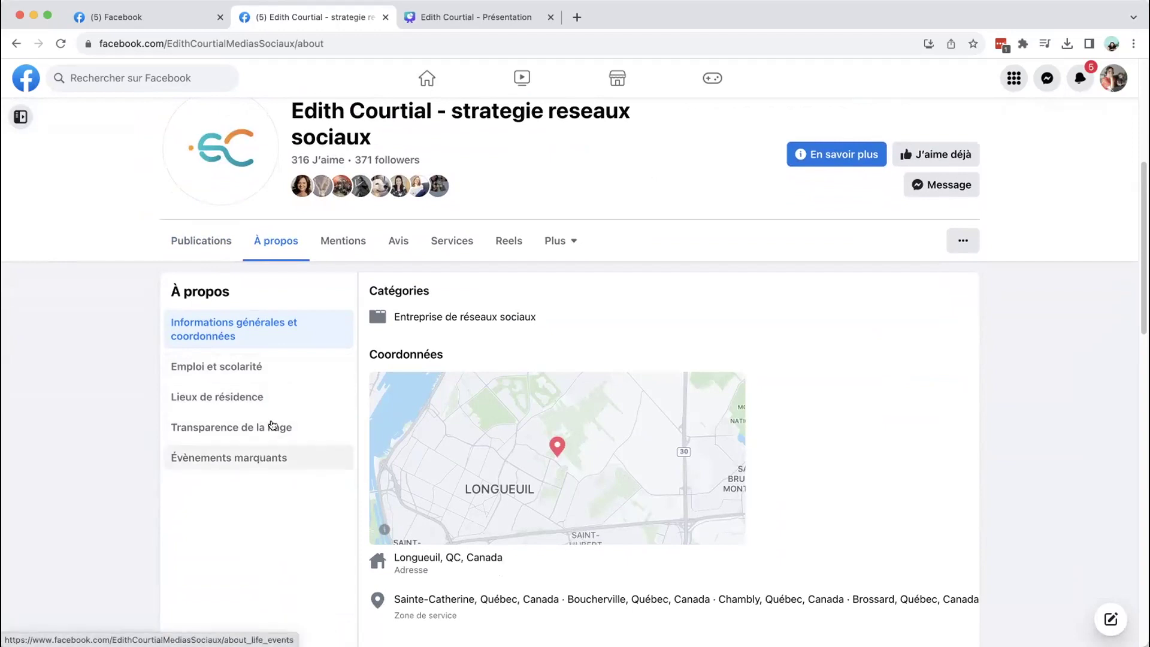
{"action": "scroll", "coordinate": [459, 362], "scroll_direction": "down", "scroll_amount": 3}
{"action": "scroll", "coordinate": [460, 367], "scroll_direction": "down", "scroll_amount": 2}
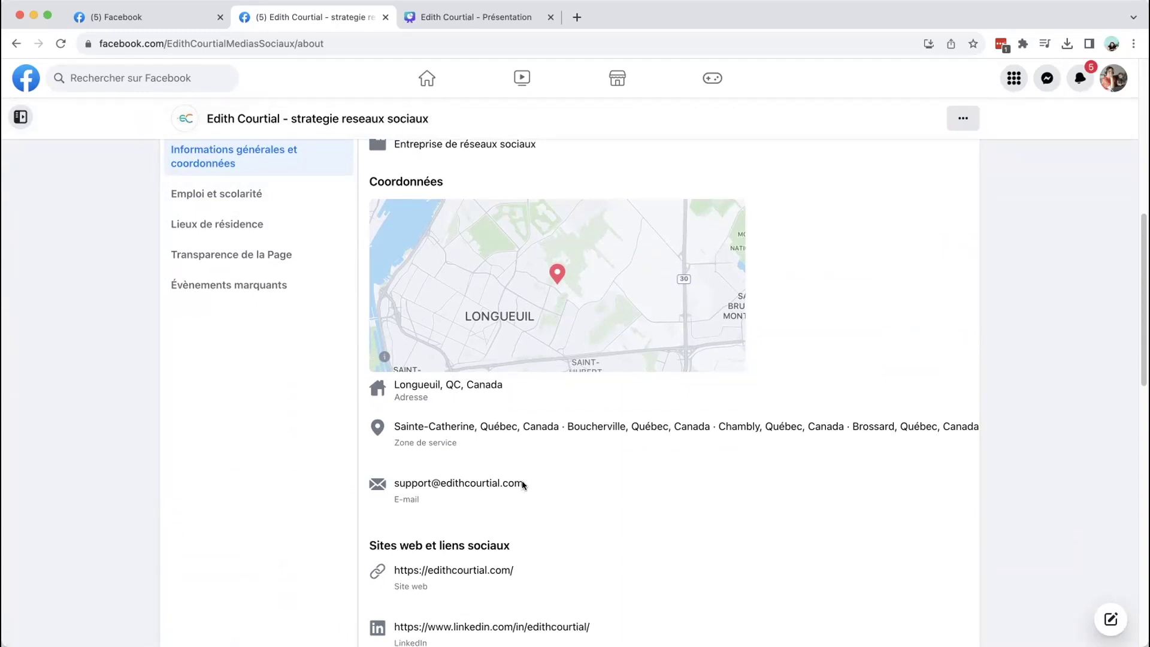
{"action": "scroll", "coordinate": [566, 500], "scroll_direction": "down", "scroll_amount": 3}
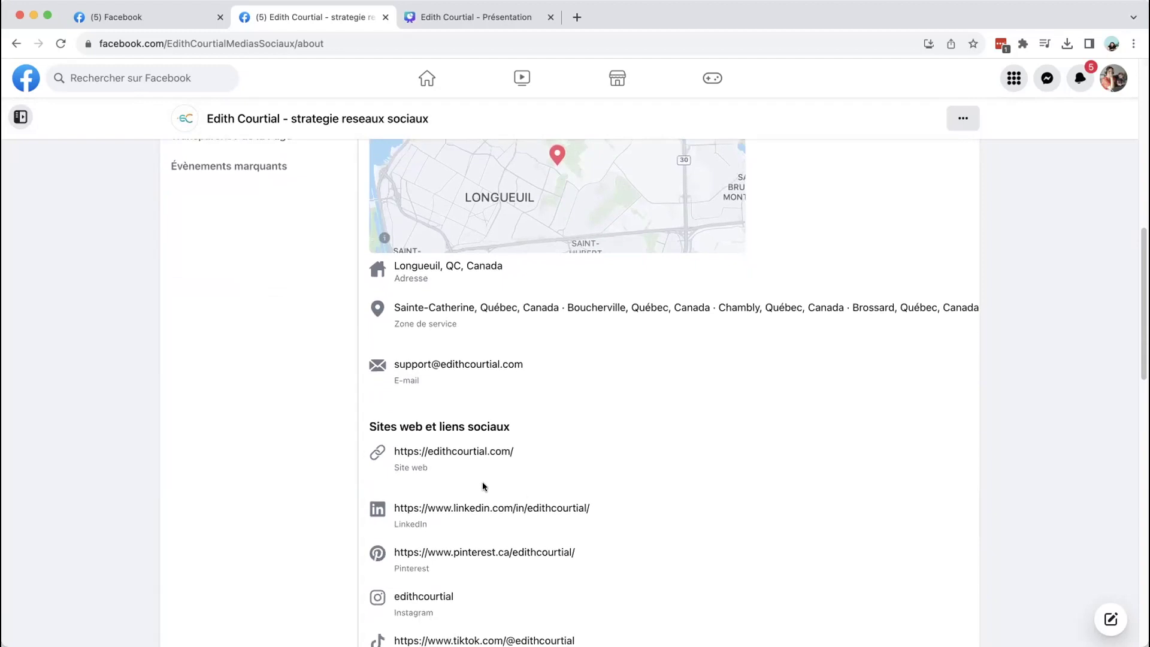
{"action": "scroll", "coordinate": [533, 466], "scroll_direction": "down", "scroll_amount": 3}
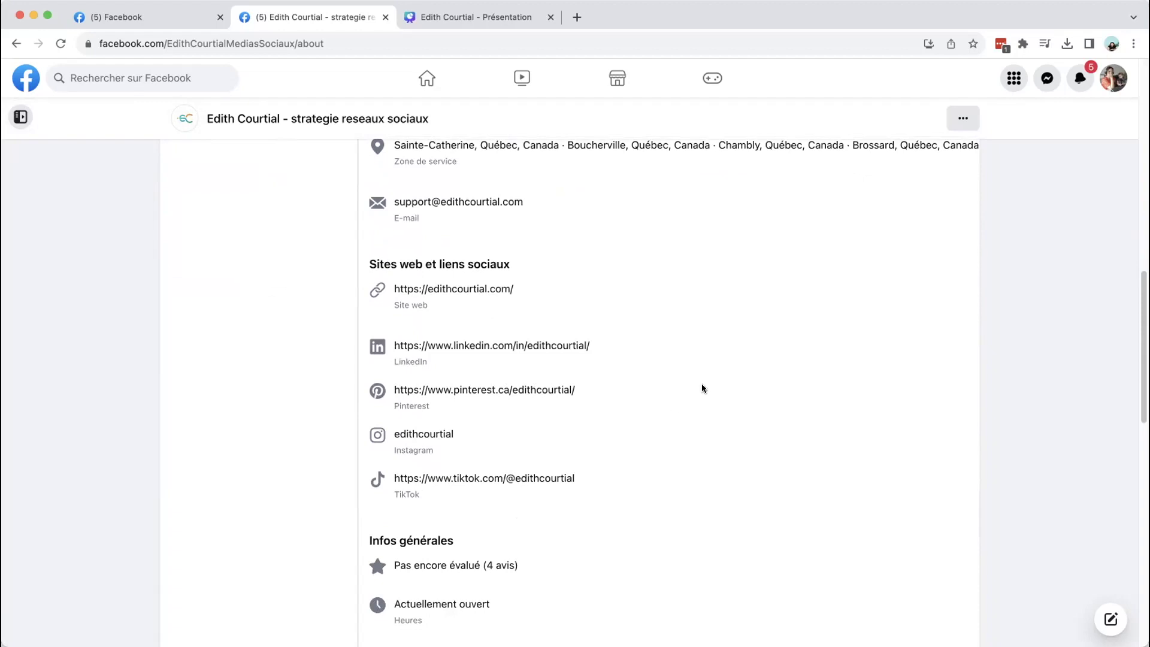
{"action": "scroll", "coordinate": [624, 421], "scroll_direction": "down", "scroll_amount": 3}
{"action": "double_click", "coordinate": [494, 464]}
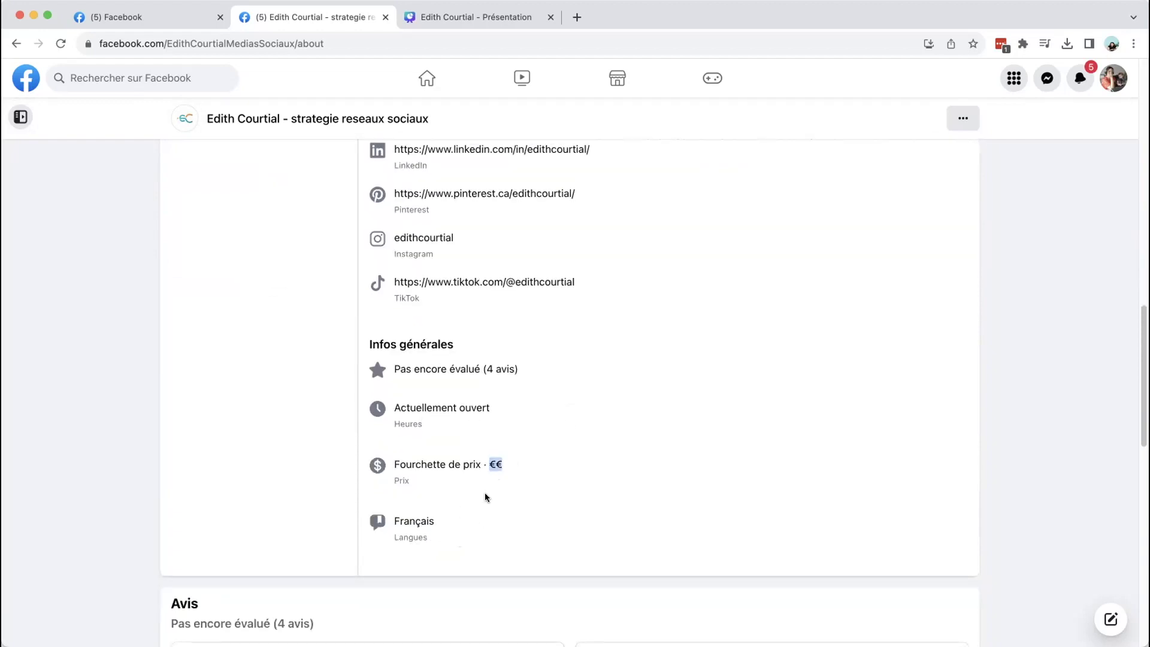
{"action": "key", "text": "Home"}
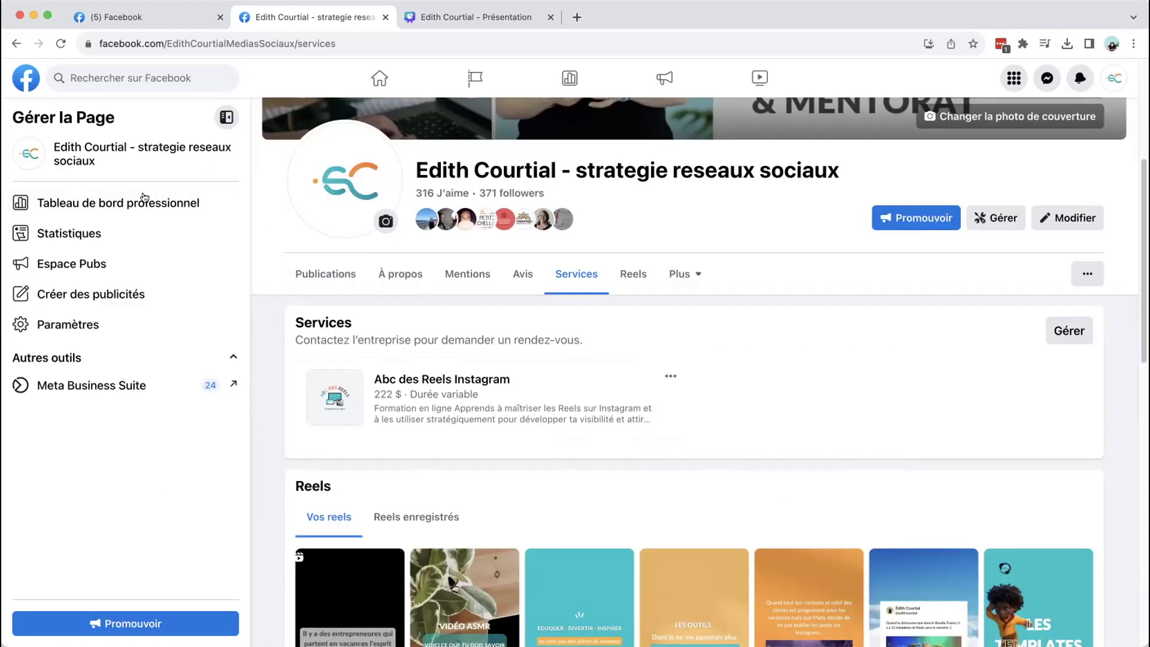
Open the business Page's settings and examine the name and username options in the general settings.
{"action": "left_click", "coordinate": [33, 324]}
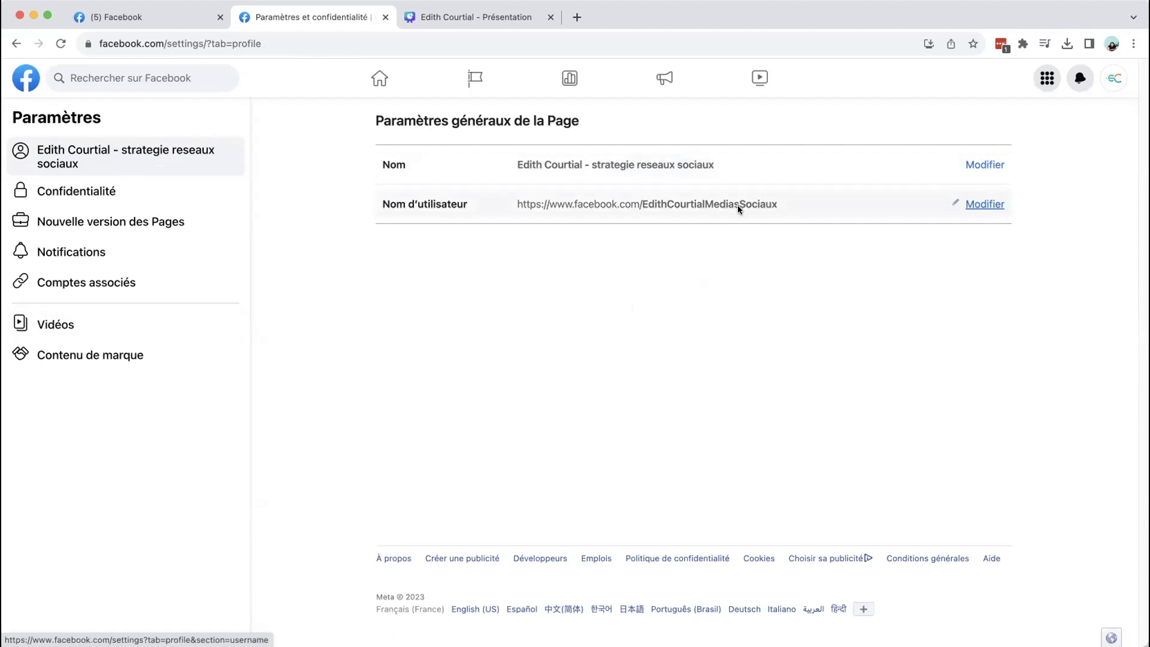
{"action": "left_click", "coordinate": [987, 204]}
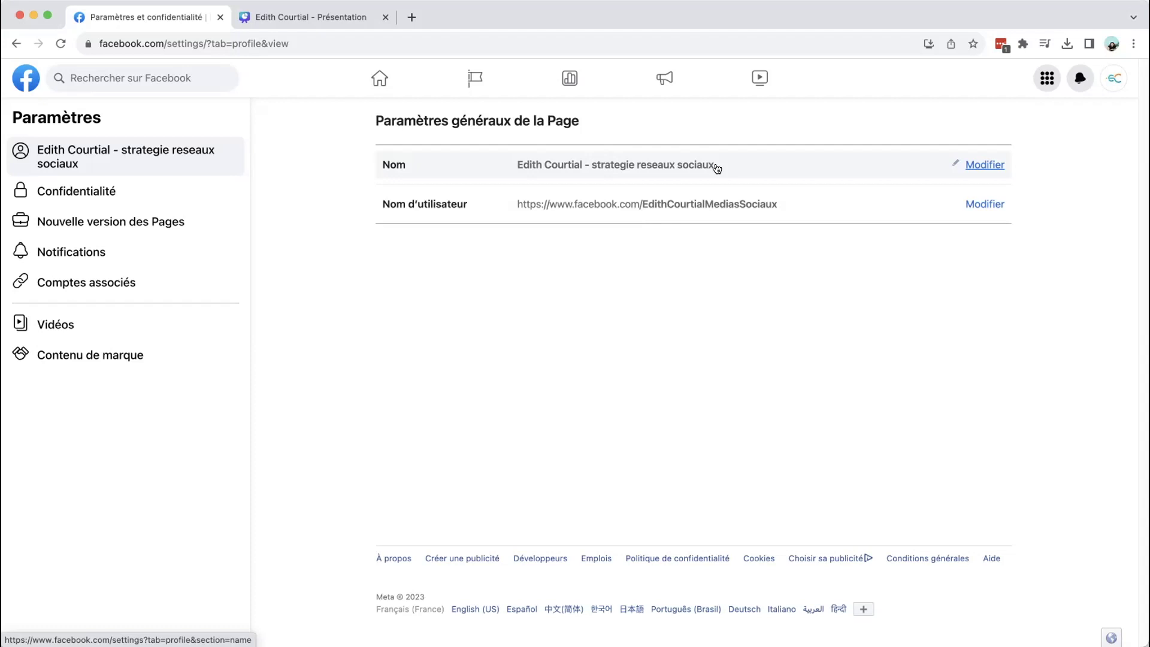
{"action": "left_click", "coordinate": [210, 191]}
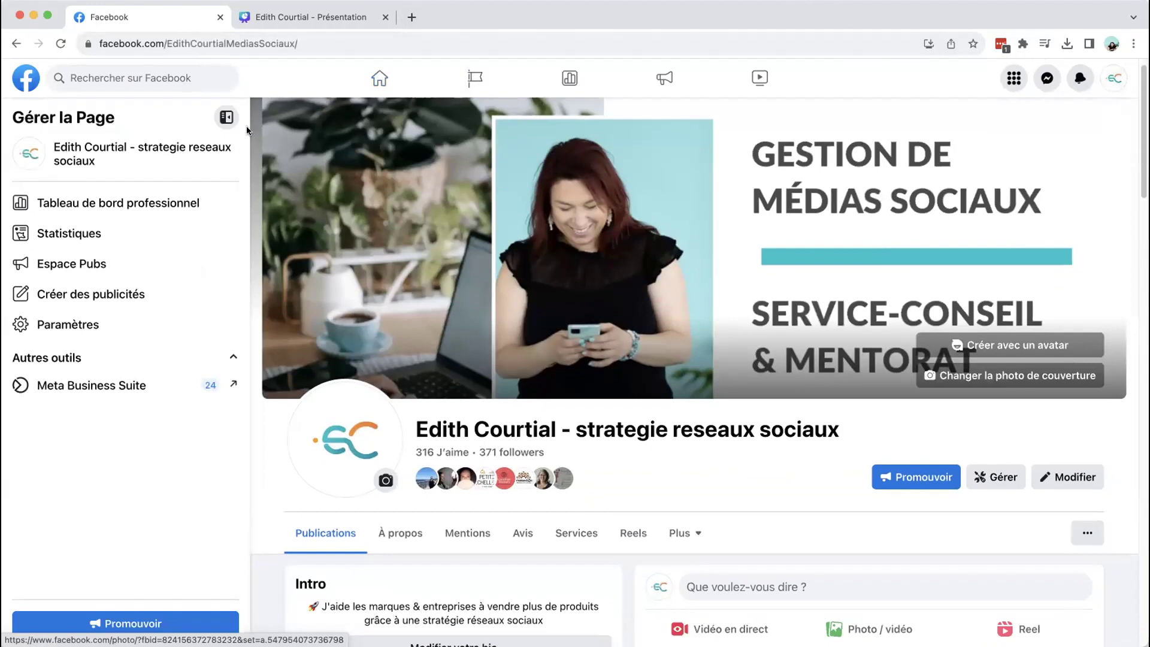
Collapse the Page management sidebar and look through the Page's Intro, À la une and Publications sections.
{"action": "left_click", "coordinate": [227, 117]}
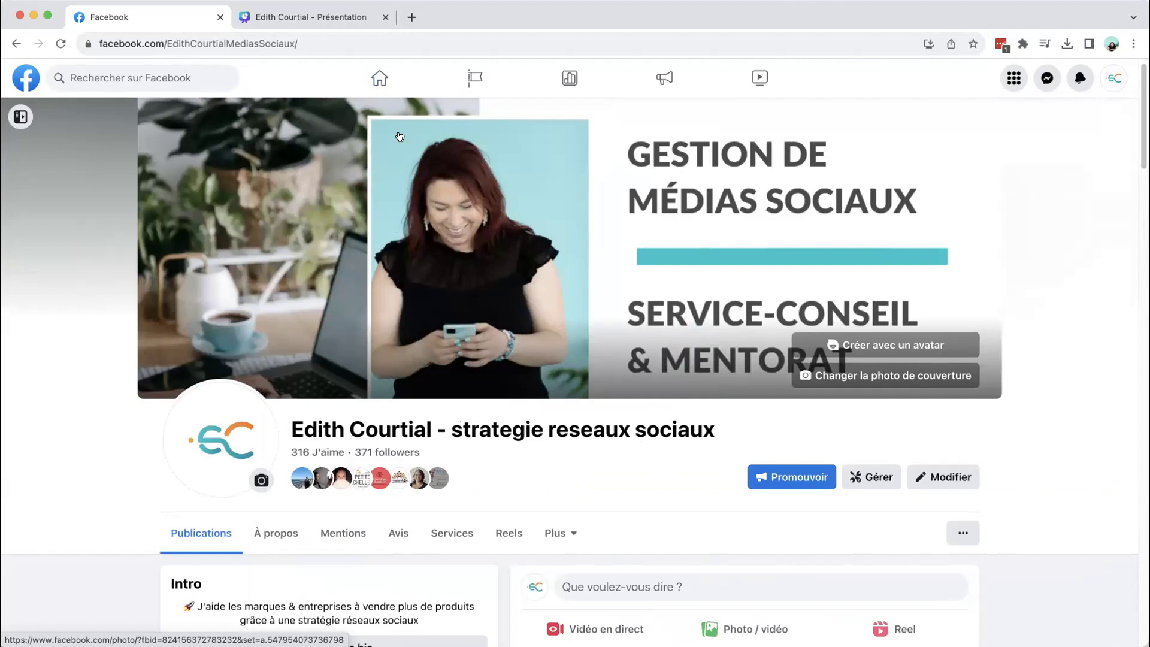
{"action": "scroll", "coordinate": [621, 363], "scroll_direction": "down", "scroll_amount": 5}
{"action": "scroll", "coordinate": [816, 417], "scroll_direction": "down", "scroll_amount": 7}
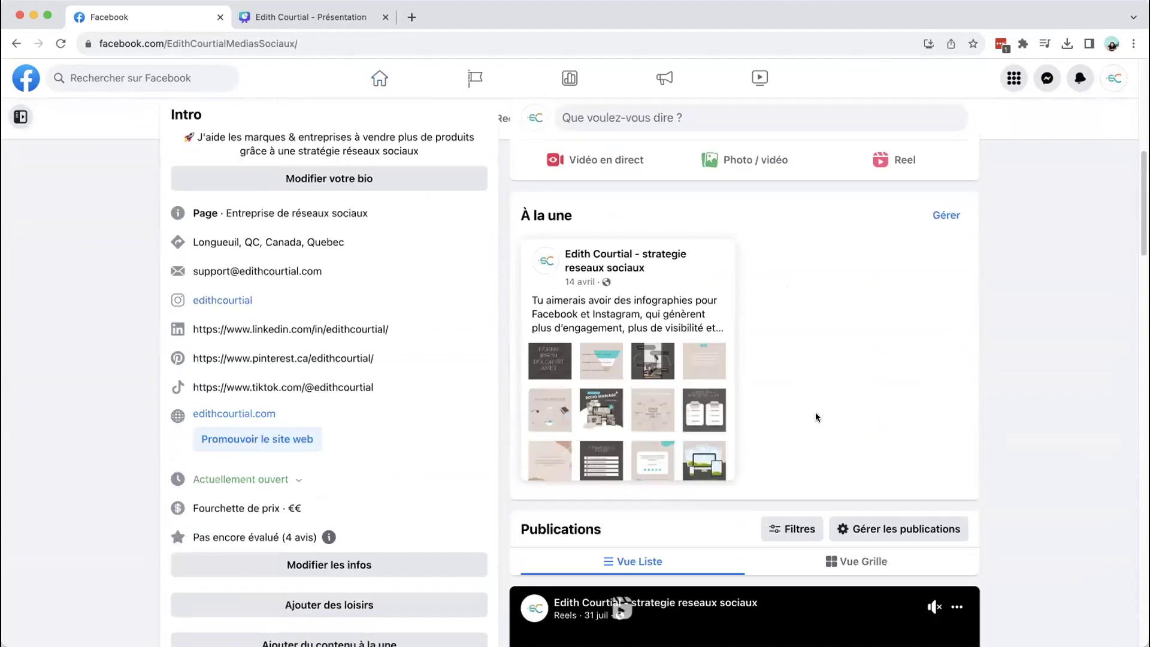
{"action": "scroll", "coordinate": [816, 417], "scroll_direction": "up", "scroll_amount": 5}
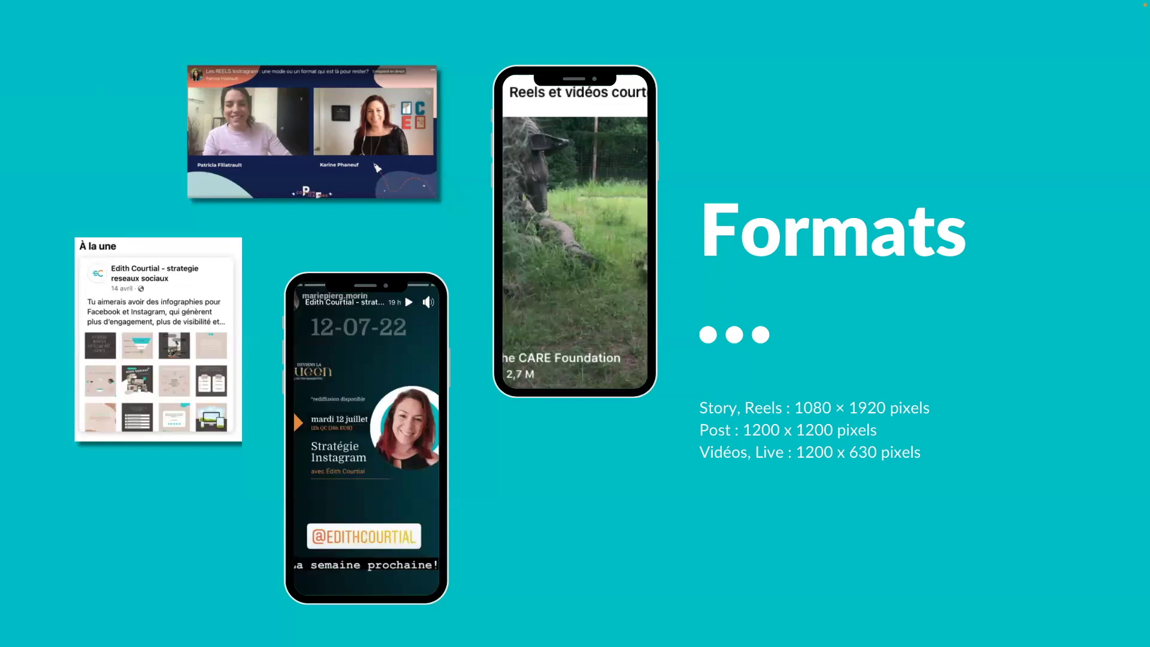
Go back to the Page Facebook slide in the presentation and return to the Formats slide.
{"action": "left_click", "coordinate": [31, 188]}
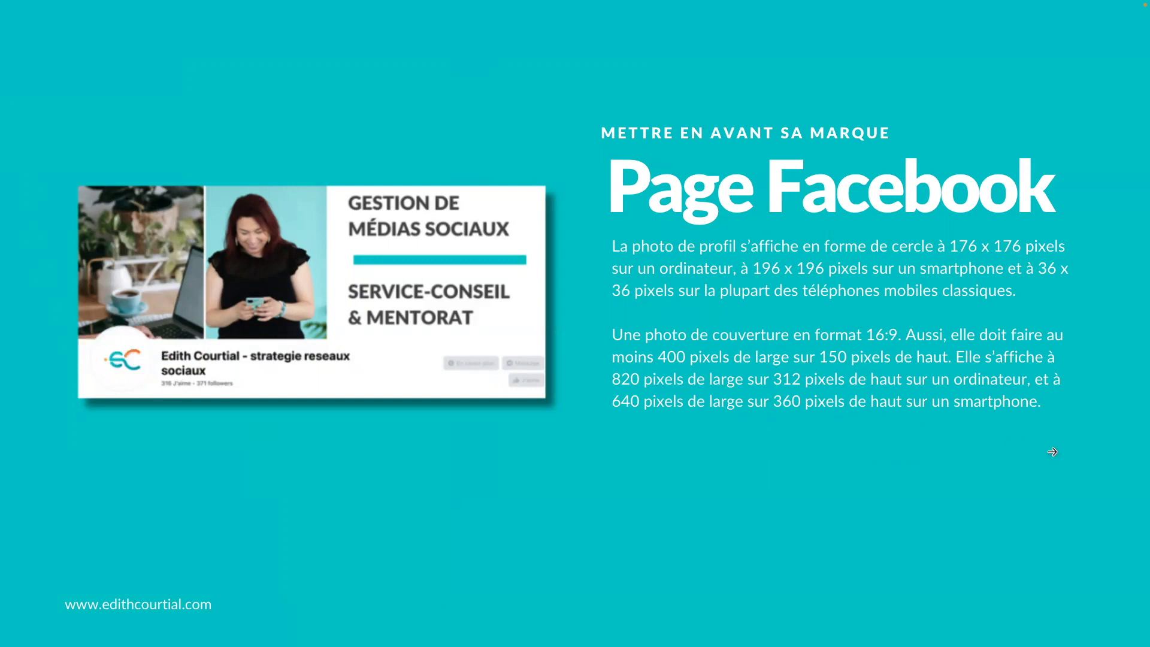
{"action": "left_click", "coordinate": [1105, 415]}
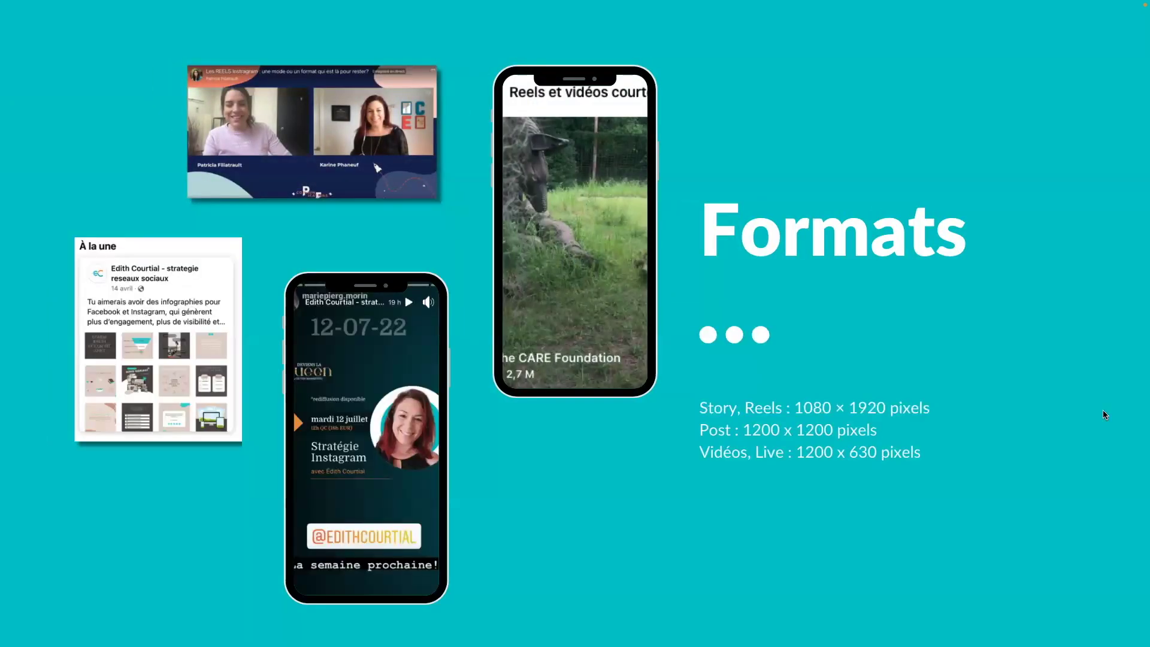